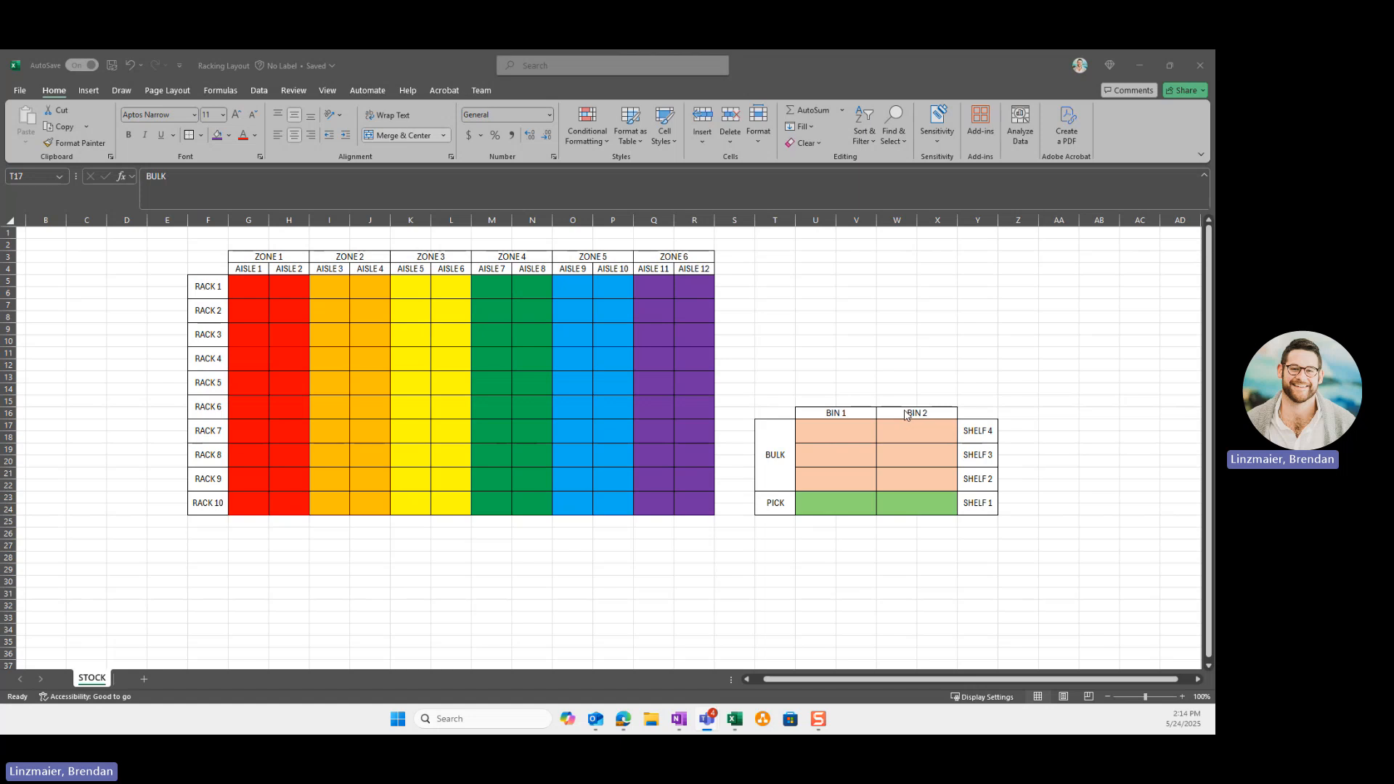
Switch from the Excel racking layout to Finance and Operations and look through the existing locations of warehouse 7-24.
click(1140, 66)
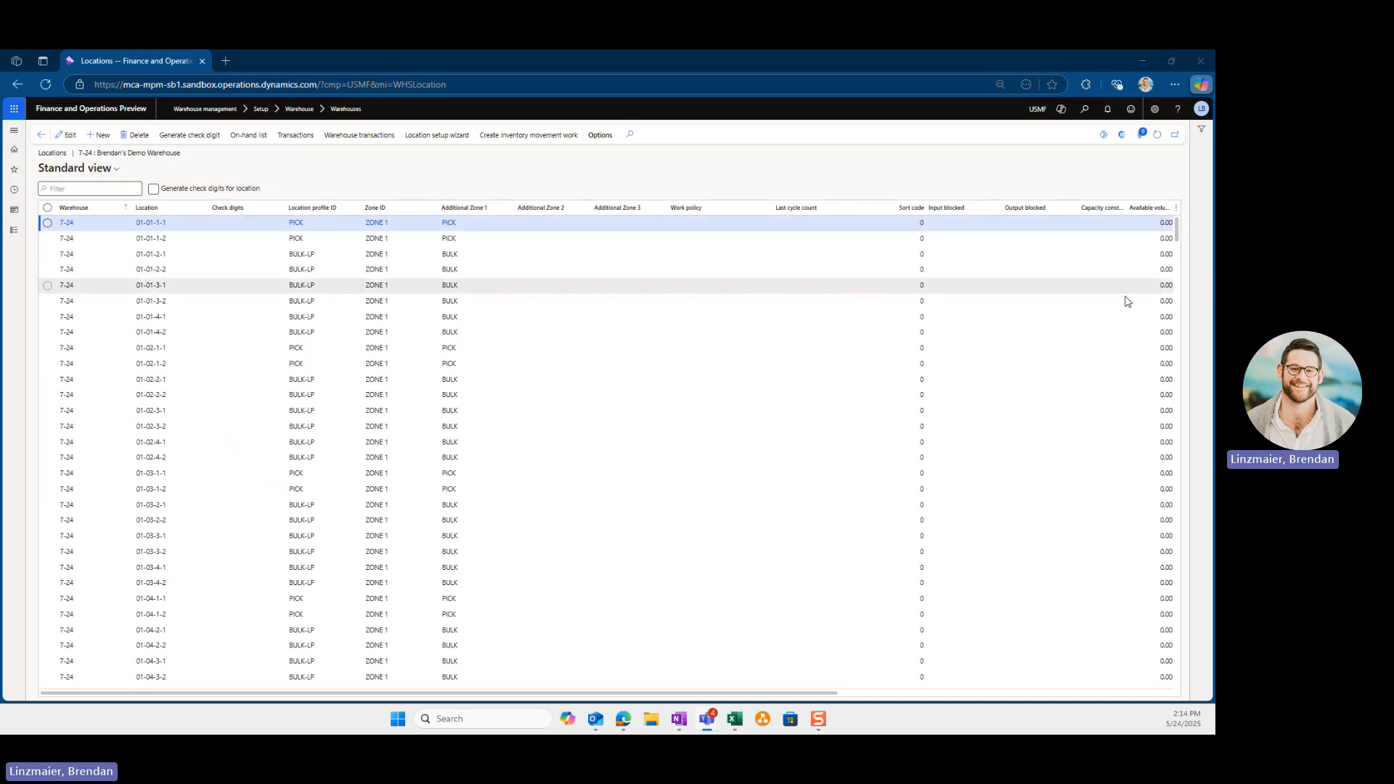
drag(1177, 236, 1165, 428)
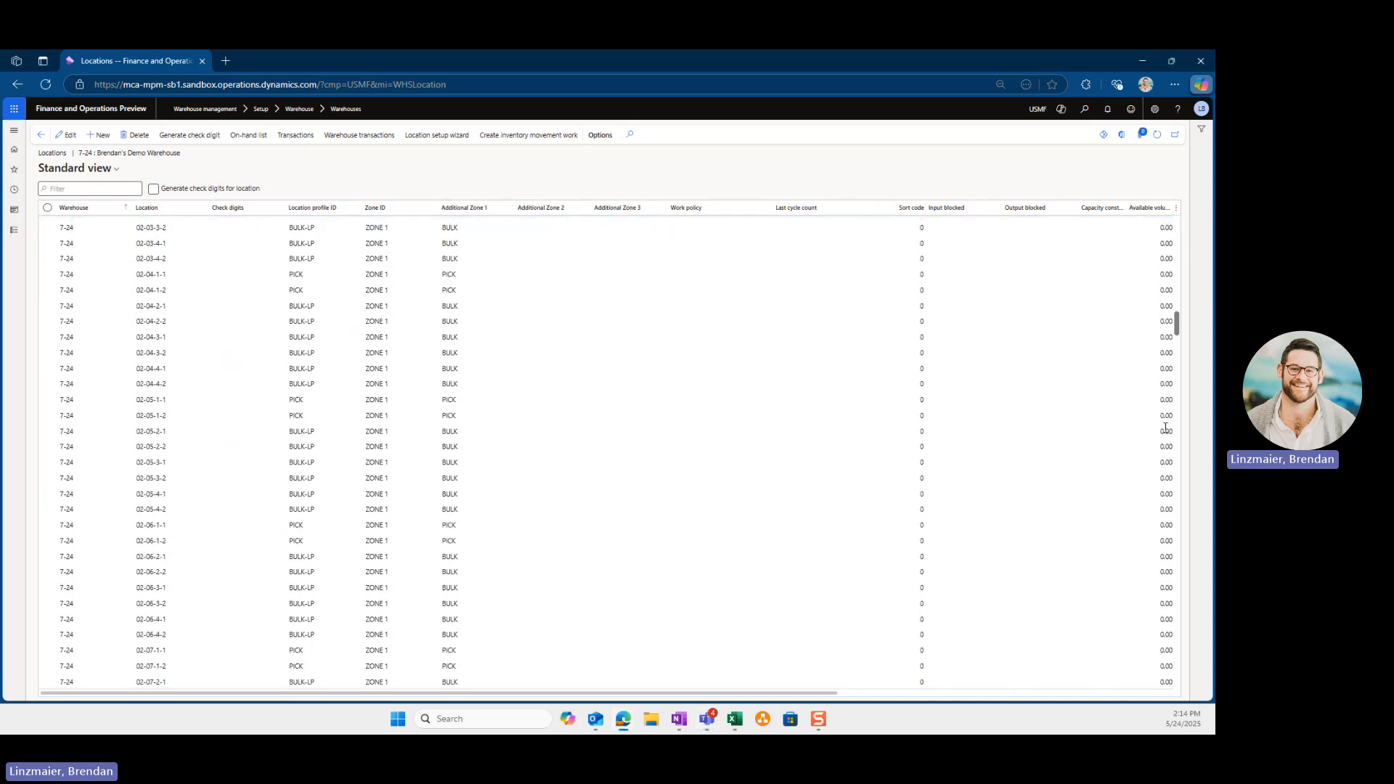
scroll(1163, 448, down, 20)
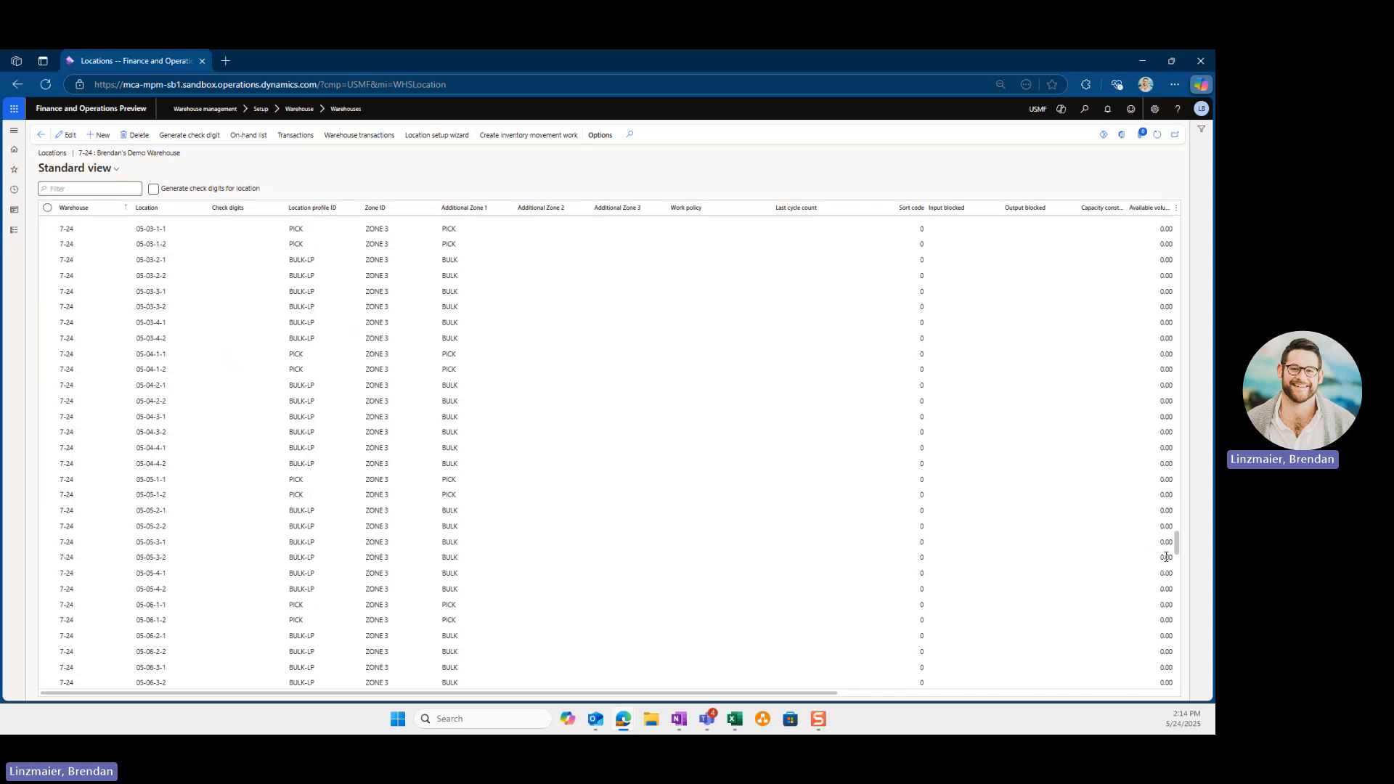
drag(1169, 378, 1176, 212)
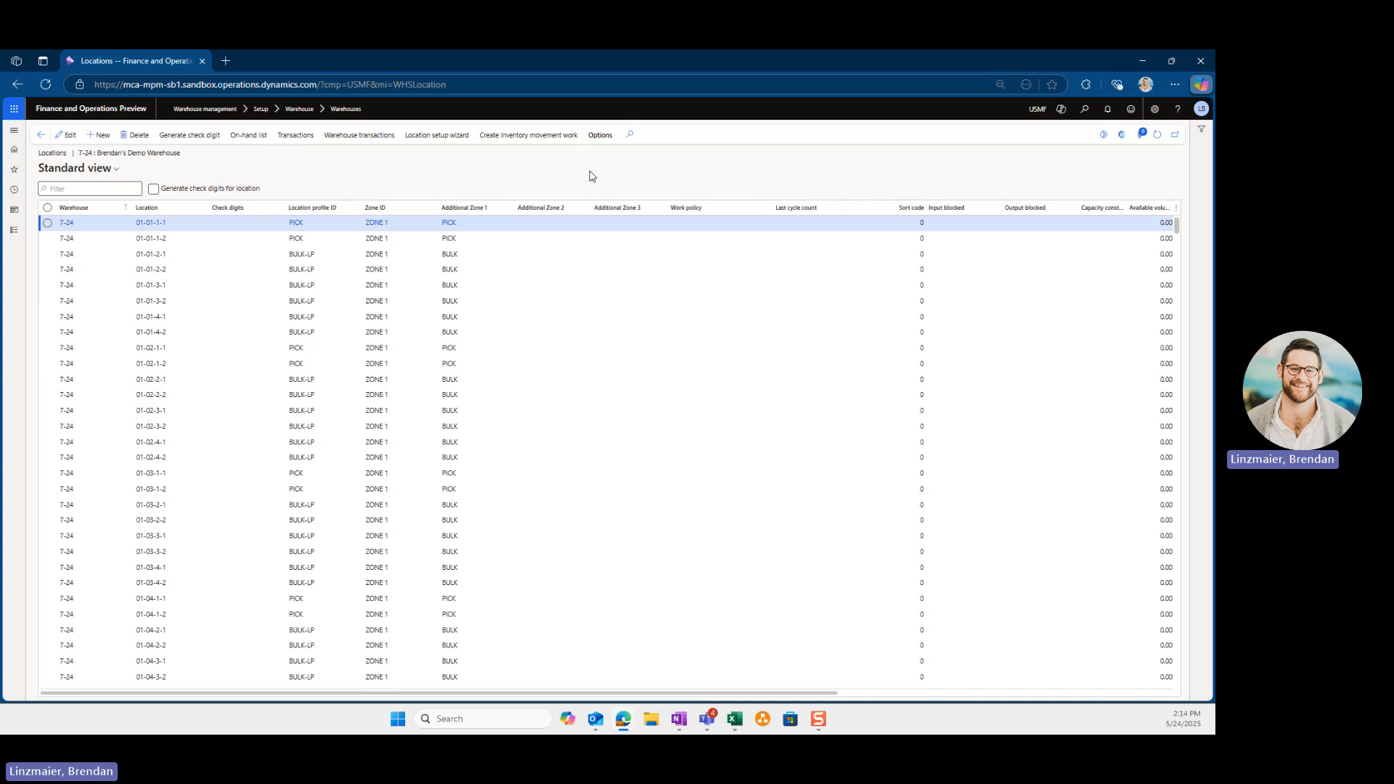
Start the location setup wizard for warehouse 7-24 and consult the racking layout in Excel.
click(449, 140)
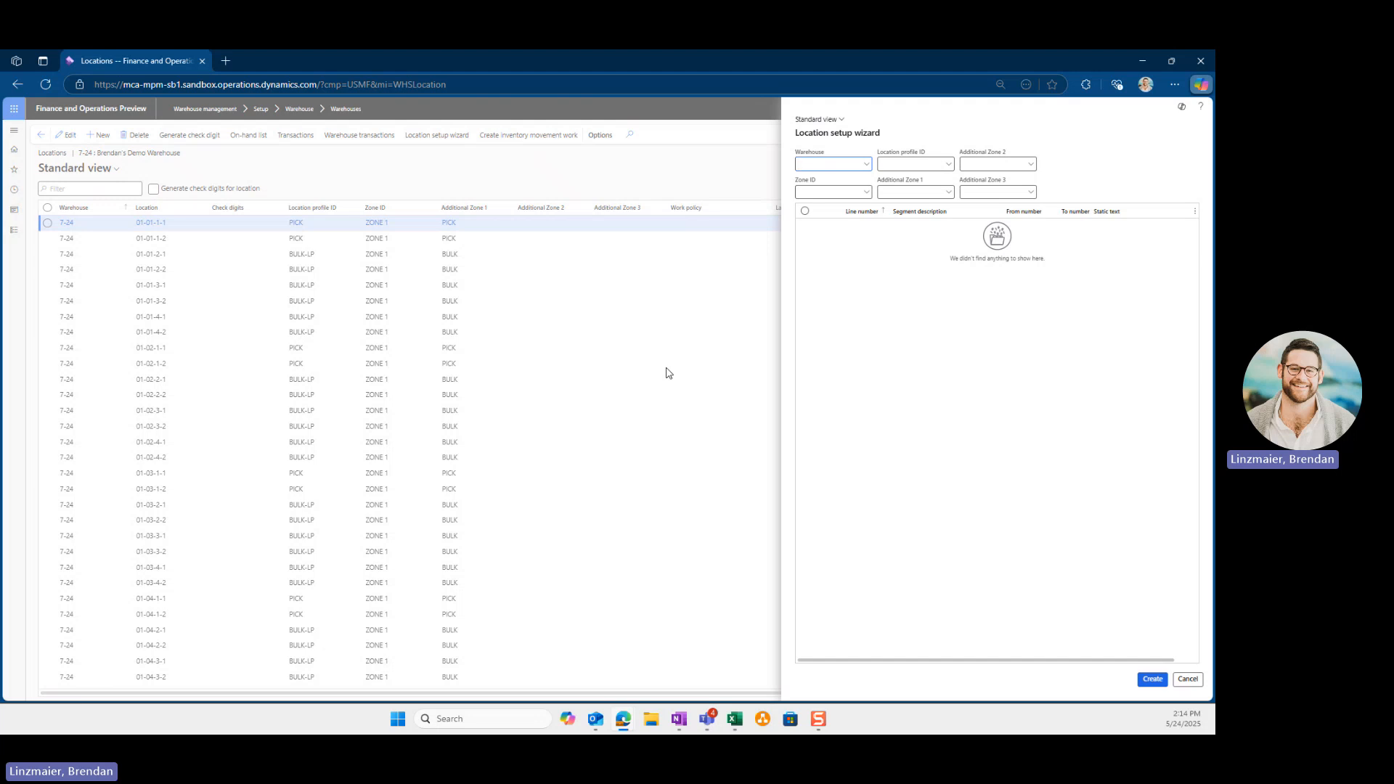
text(24)
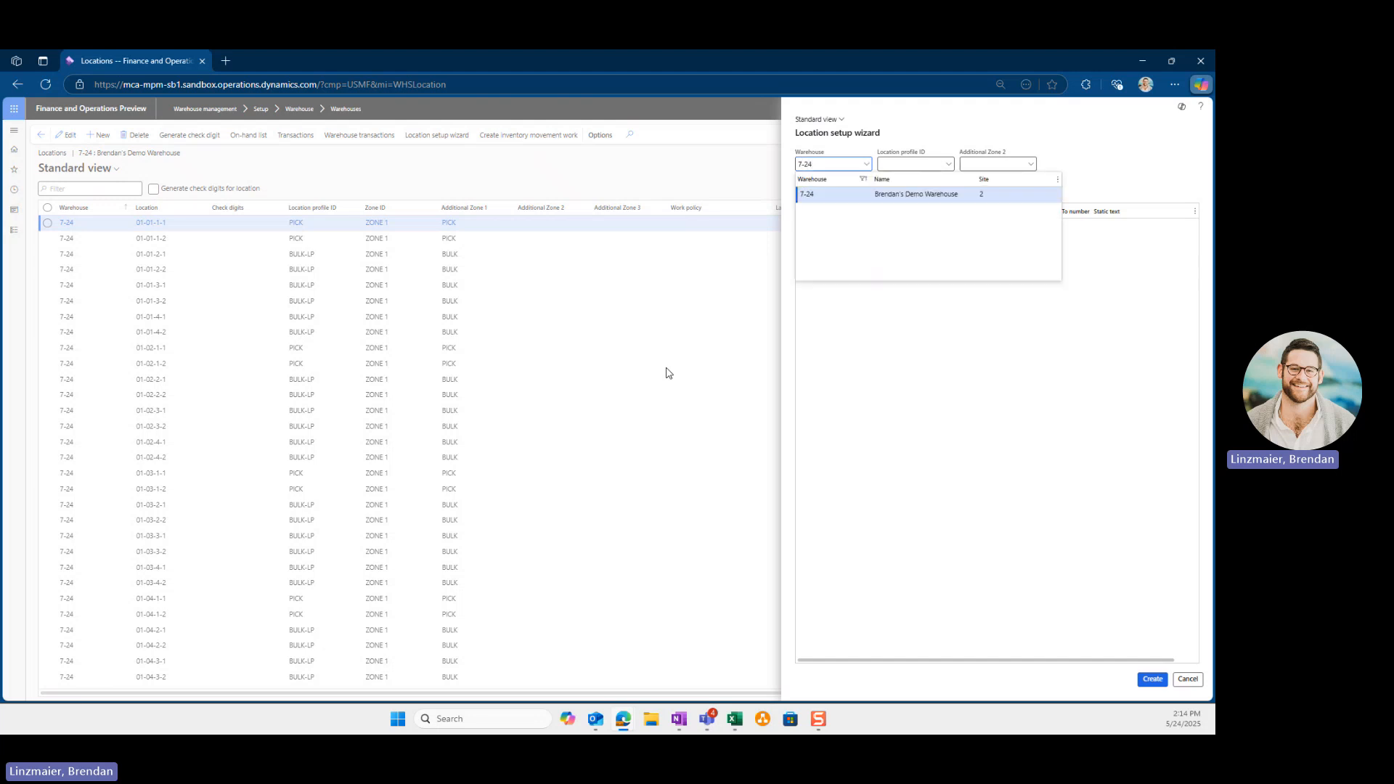
click(858, 194)
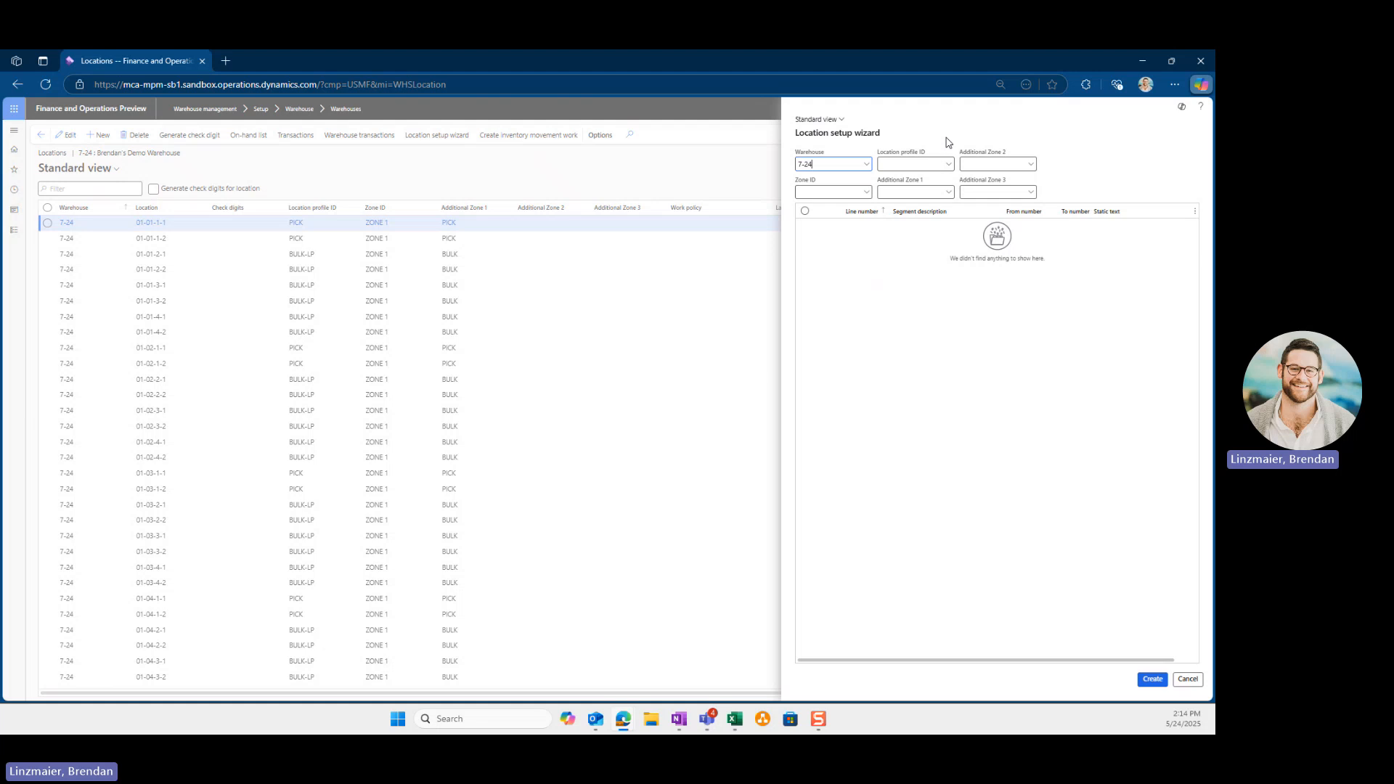
click(734, 719)
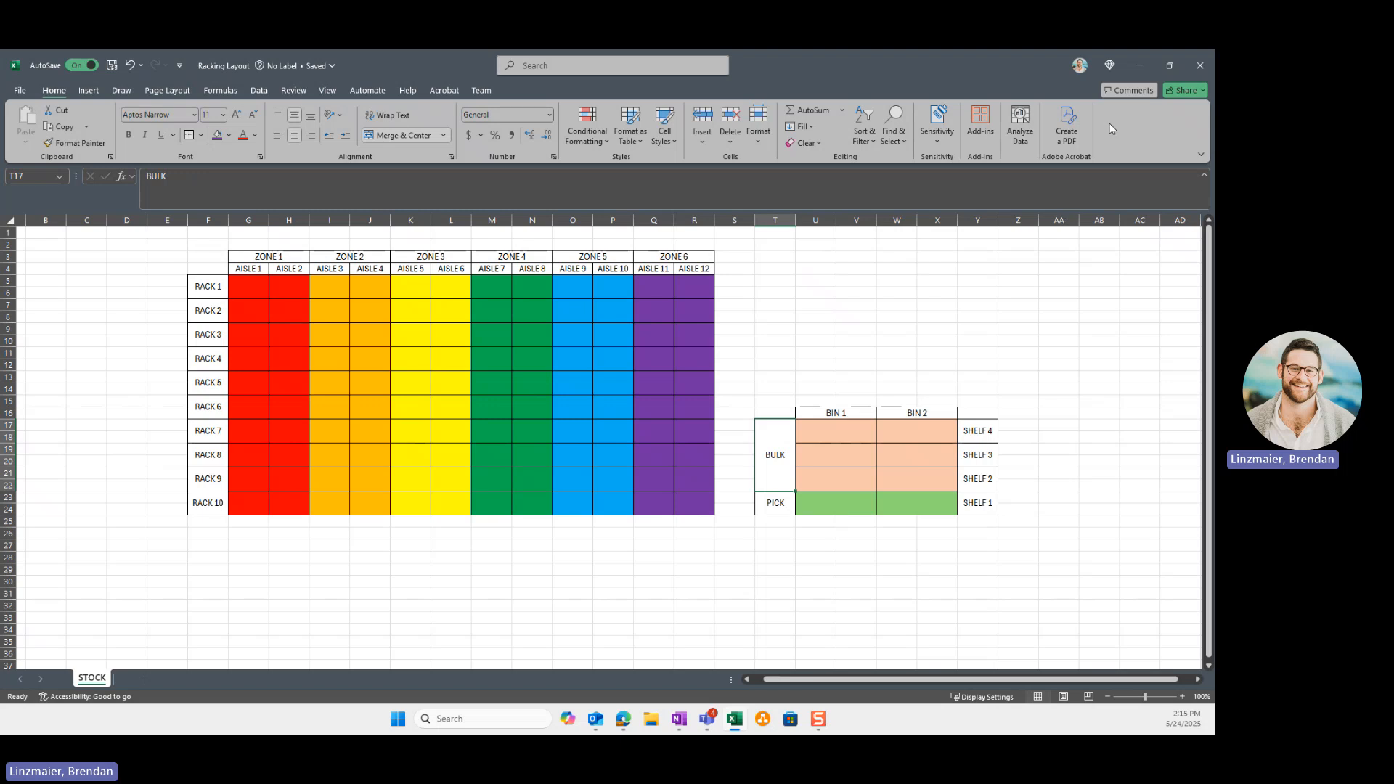
click(1139, 66)
Set the wizard's location profile to PICK, the zone ID to ZONE 6 and additional zone 1 to PICK.
click(936, 164)
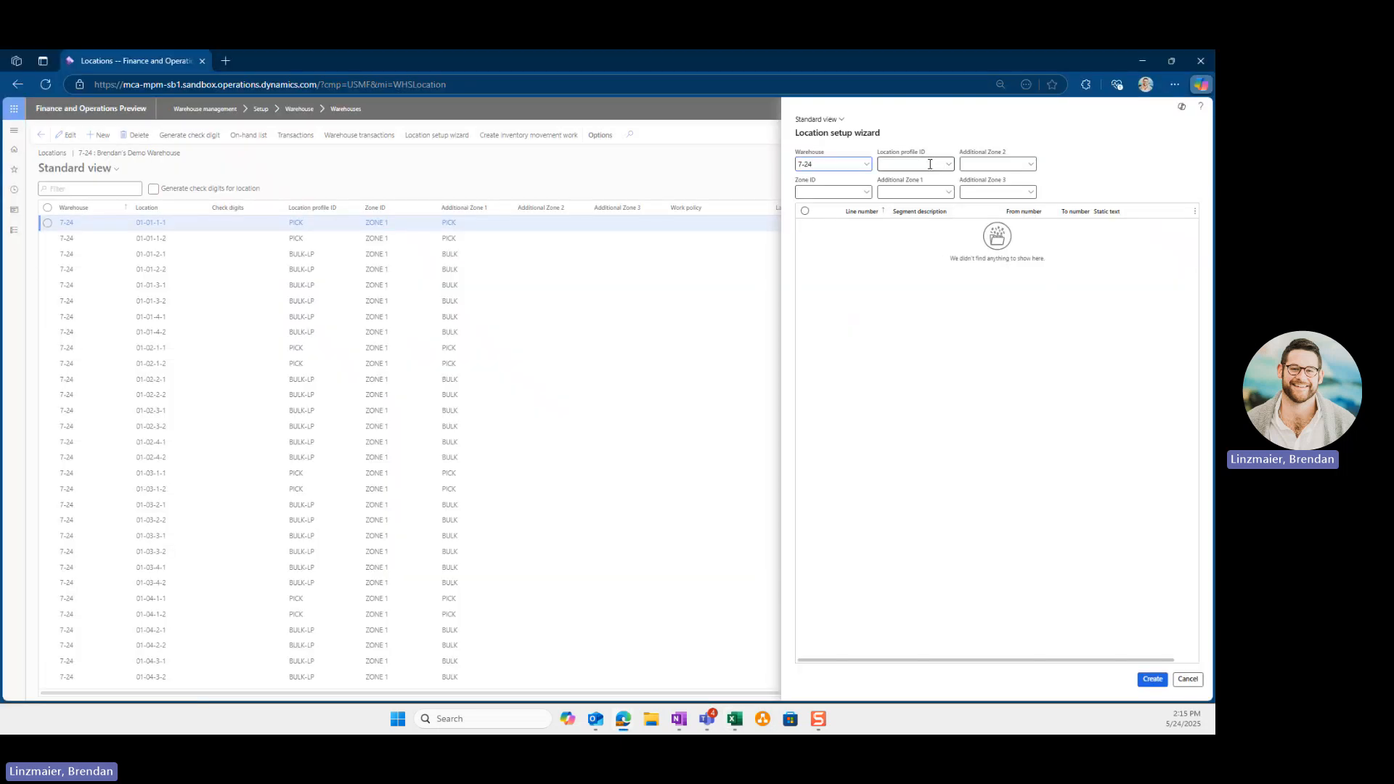
click(949, 165)
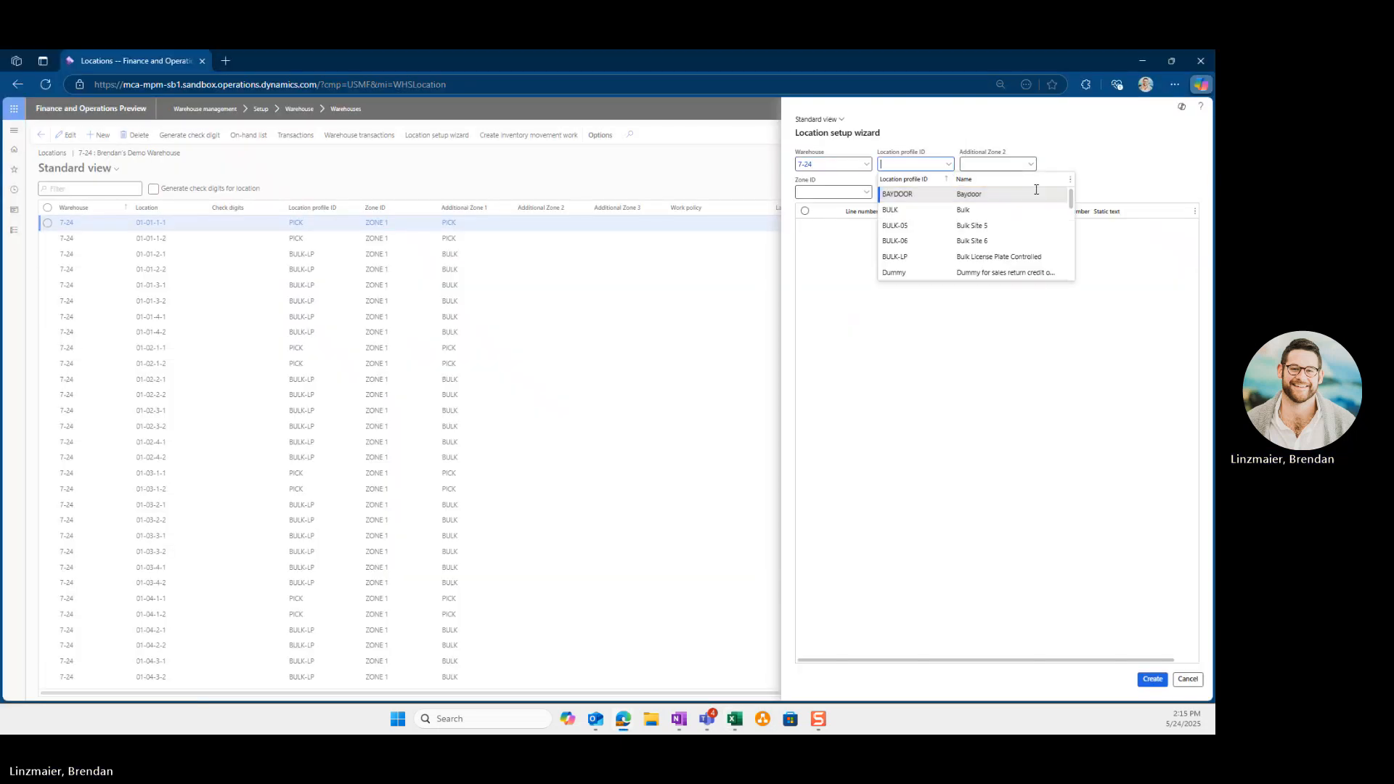
drag(1071, 193, 1070, 234)
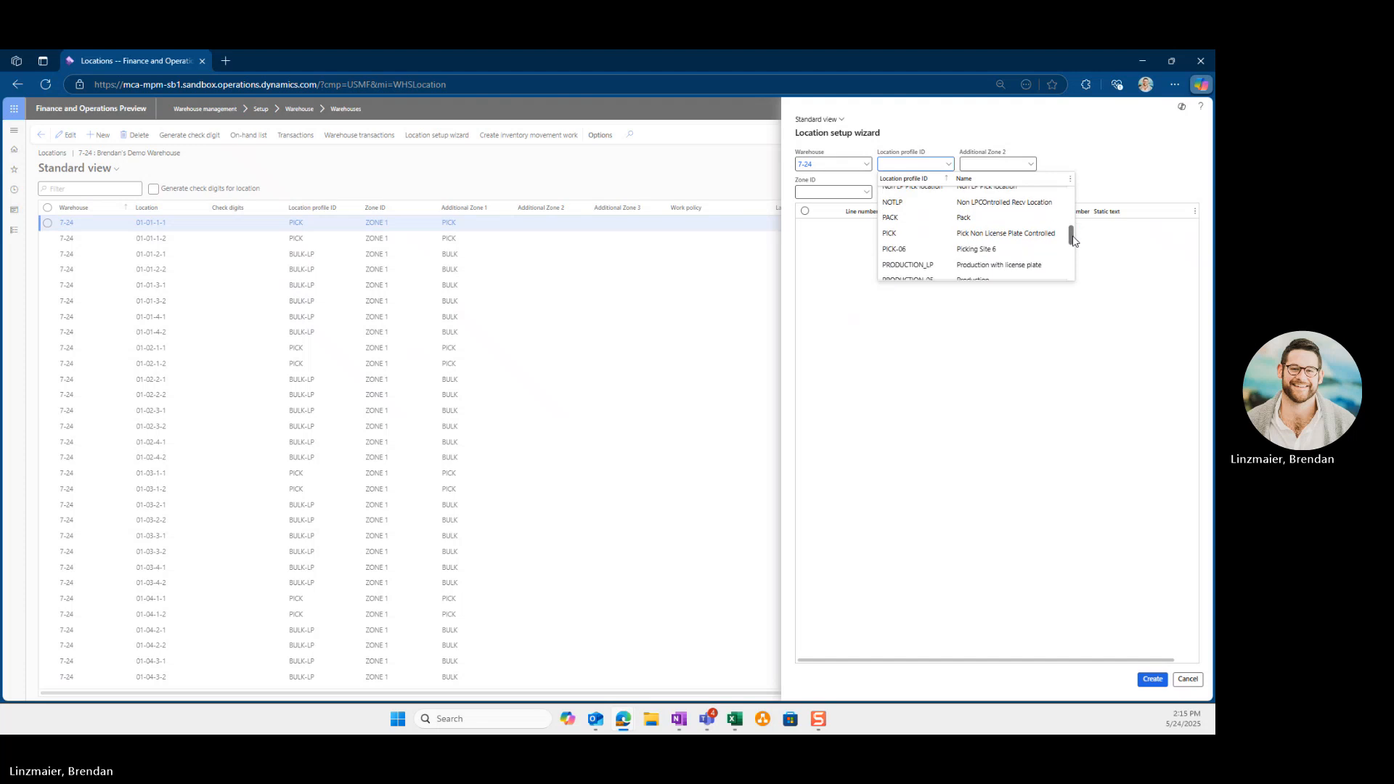
click(966, 234)
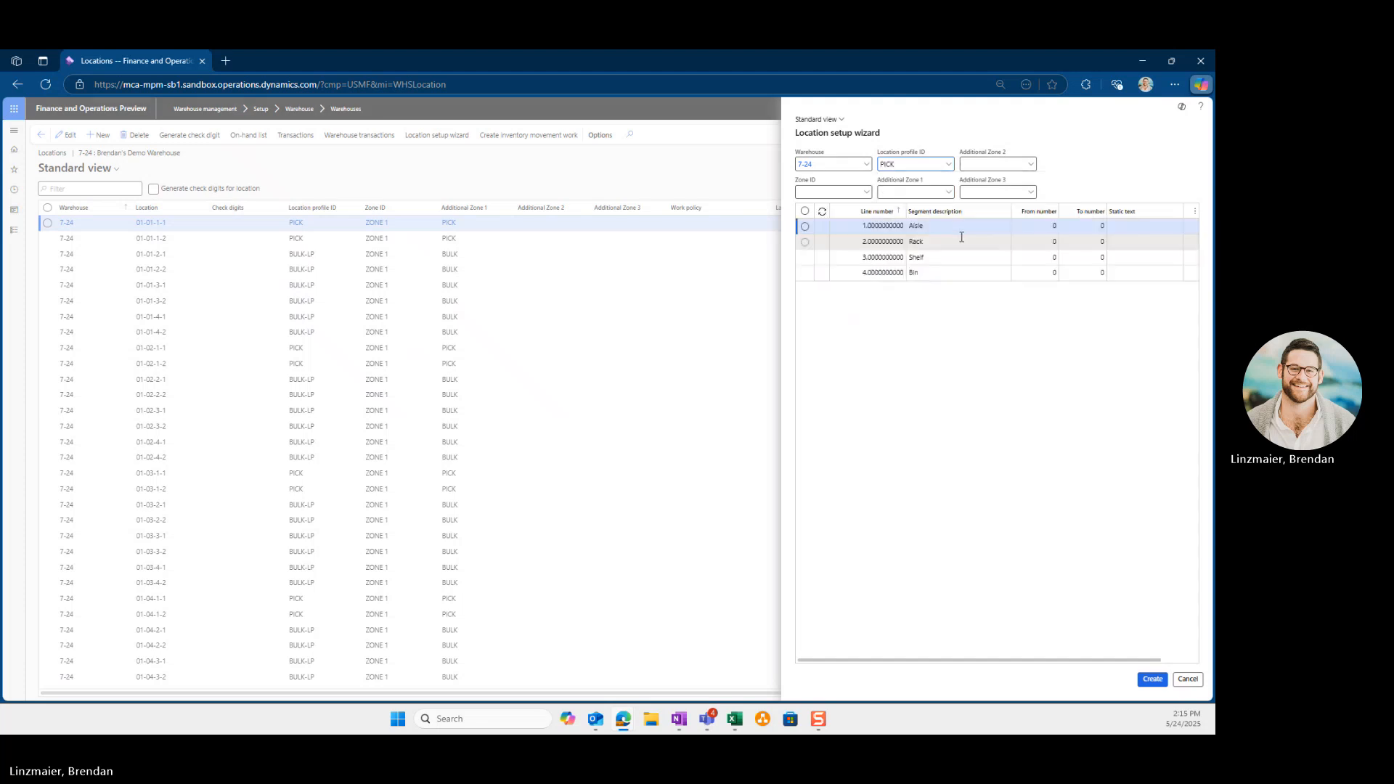
click(870, 196)
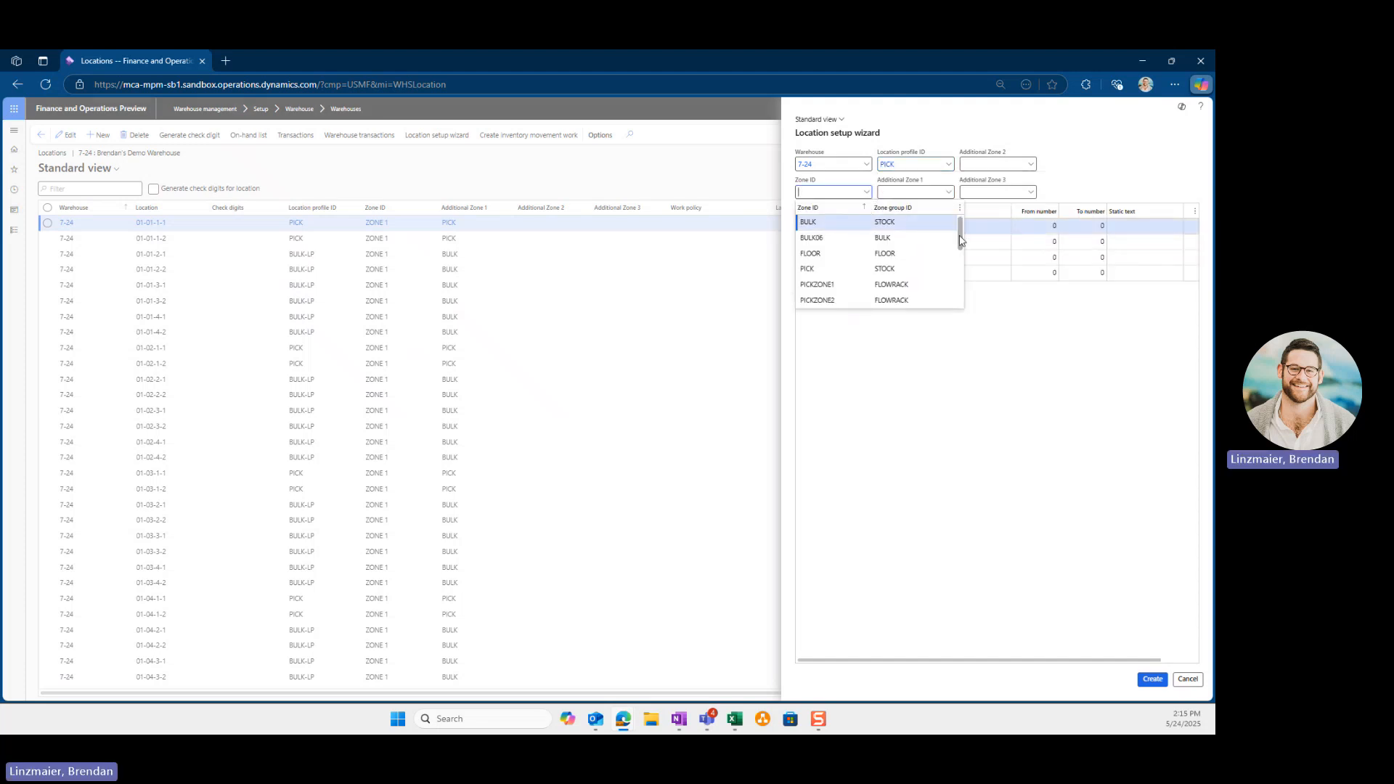
drag(960, 234, 968, 297)
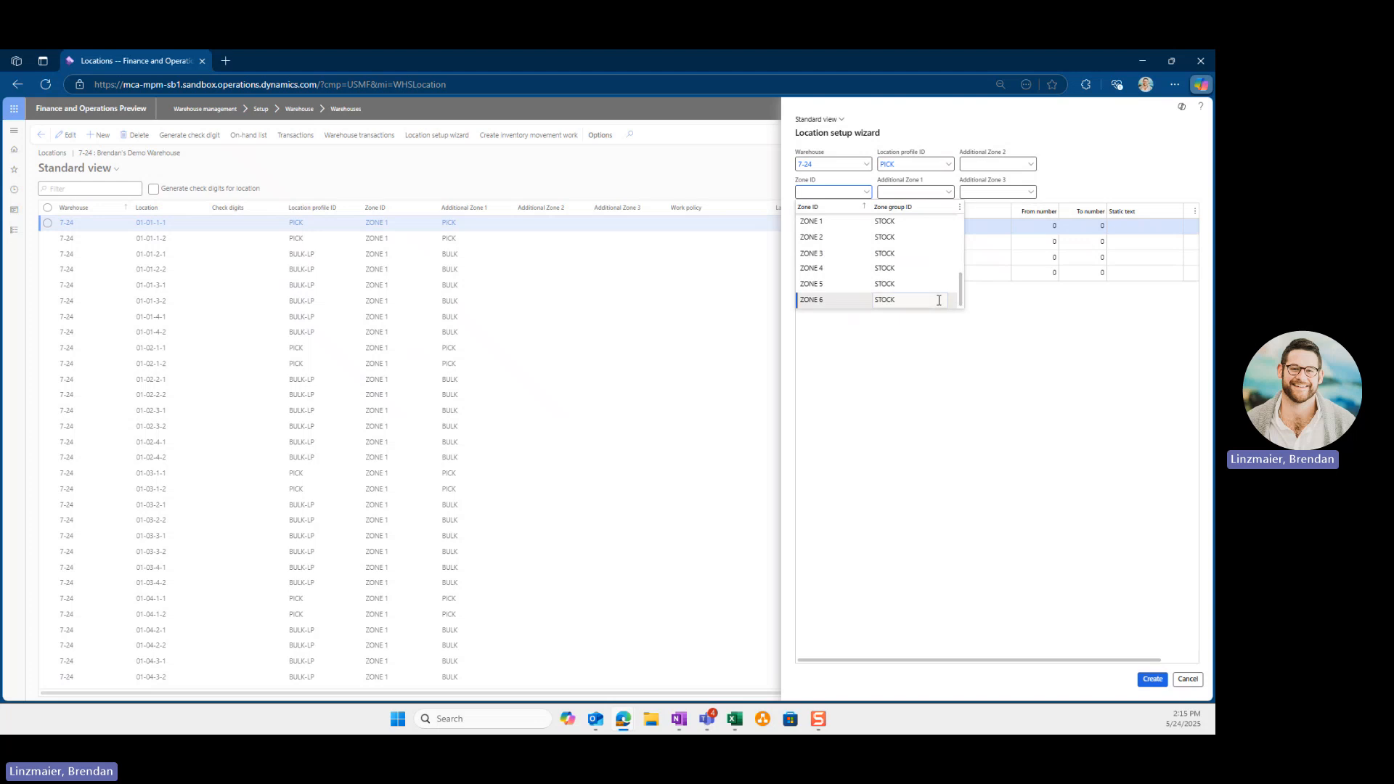
click(940, 301)
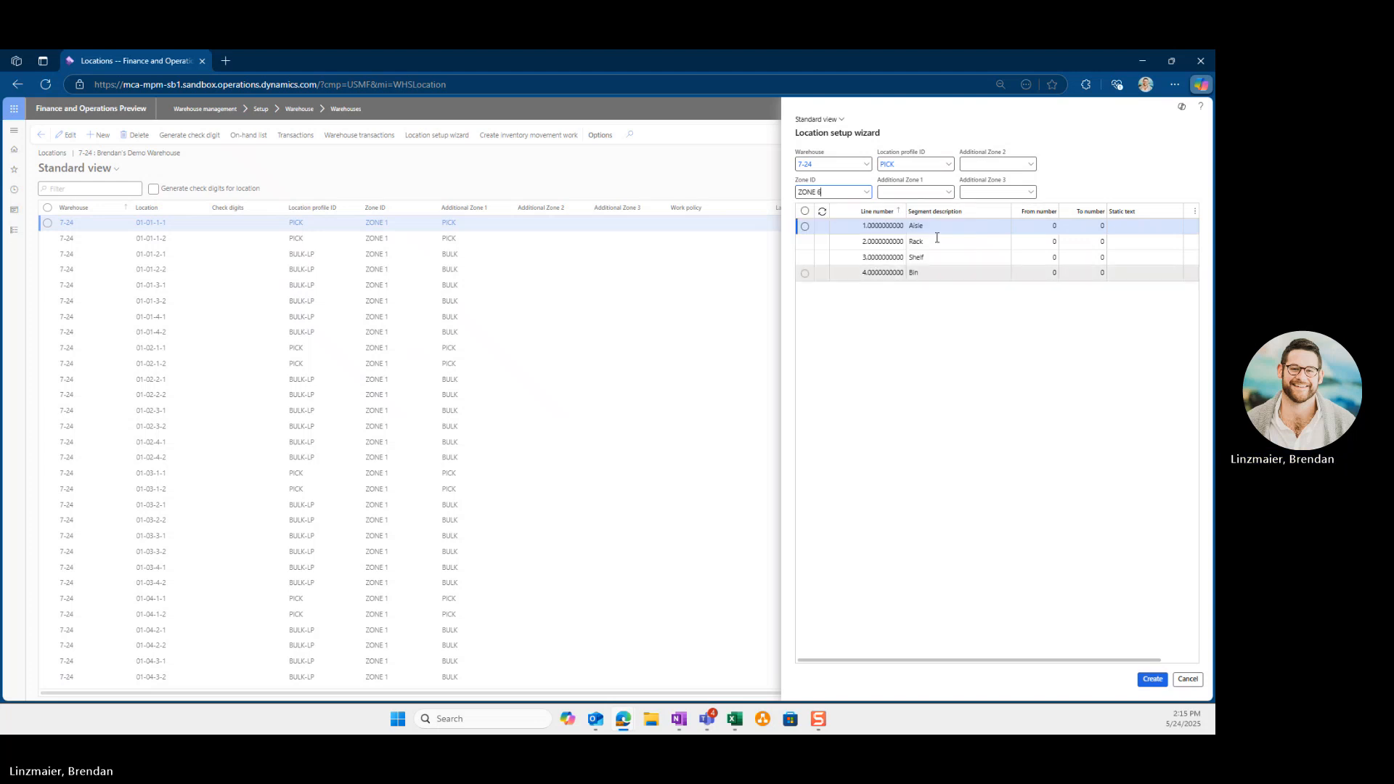
click(948, 193)
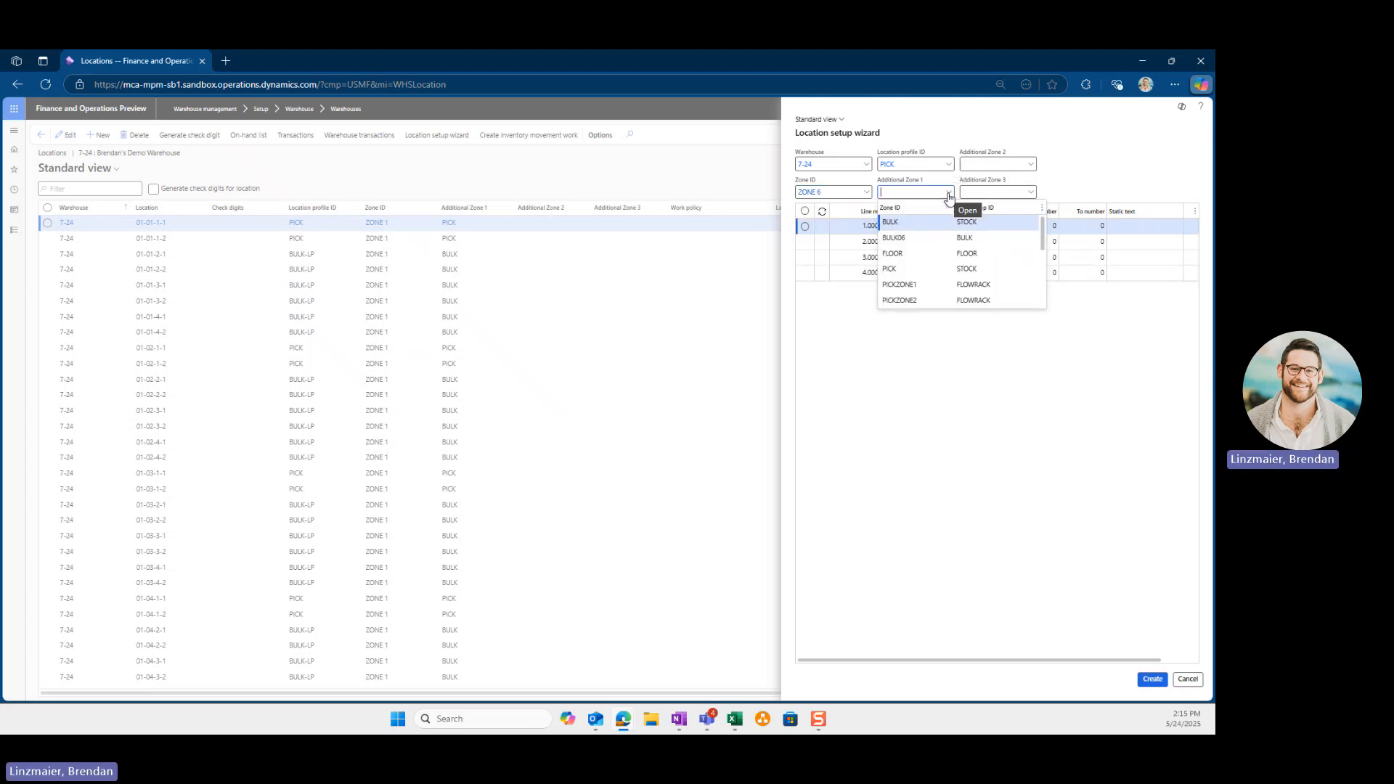
click(943, 270)
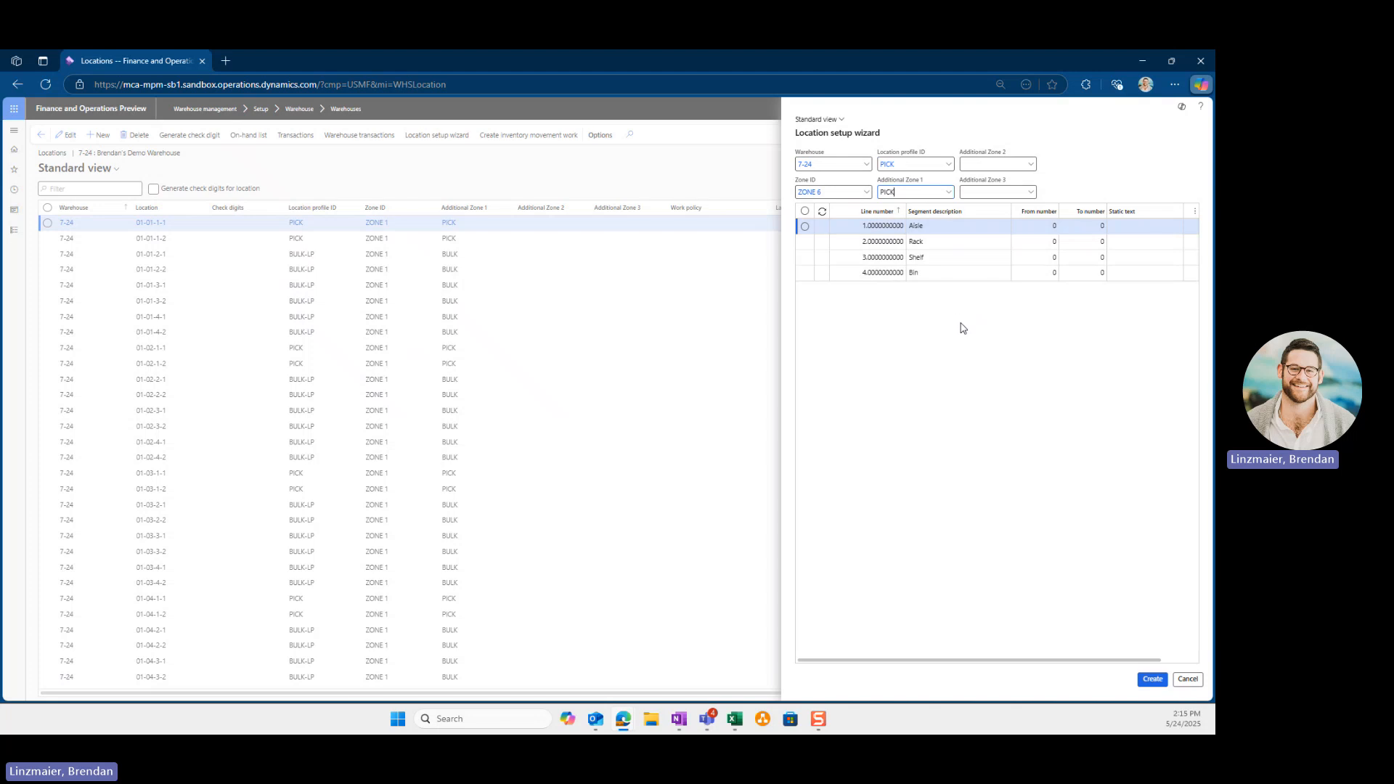
Set the Aisle segment to run from 11 to 12 and the Rack segment from 1 to 10.
click(1033, 226)
text(11)
key(Tab)
text(12)
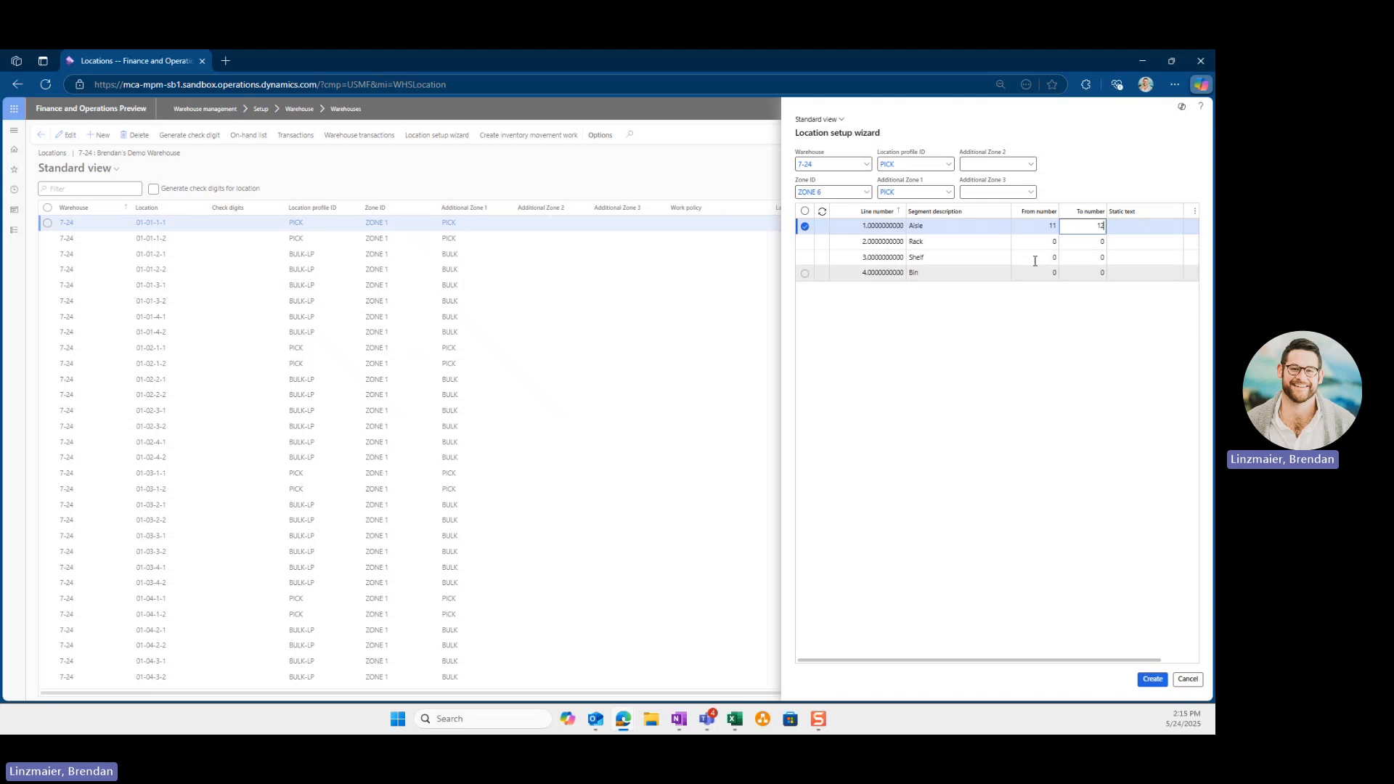
click(1045, 241)
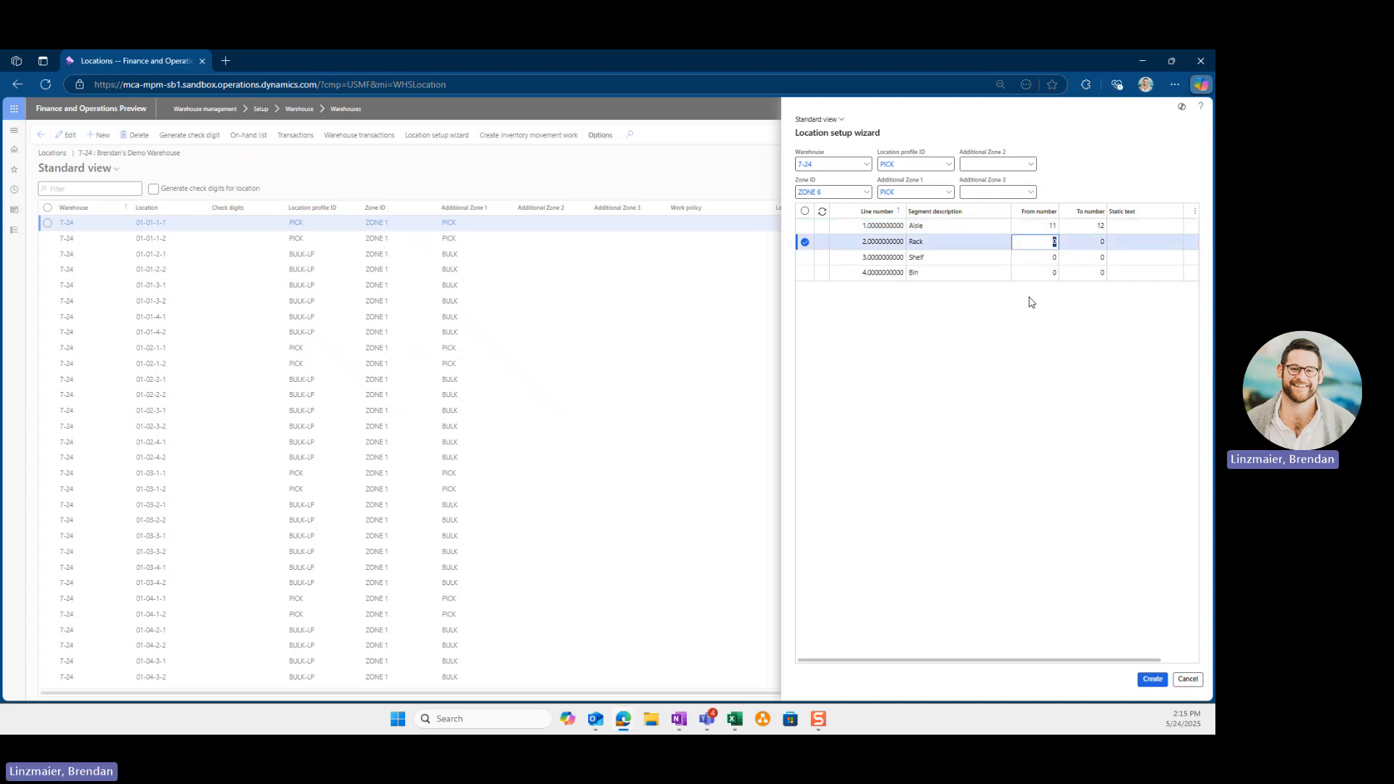
text(1)
key(Tab)
text(10)
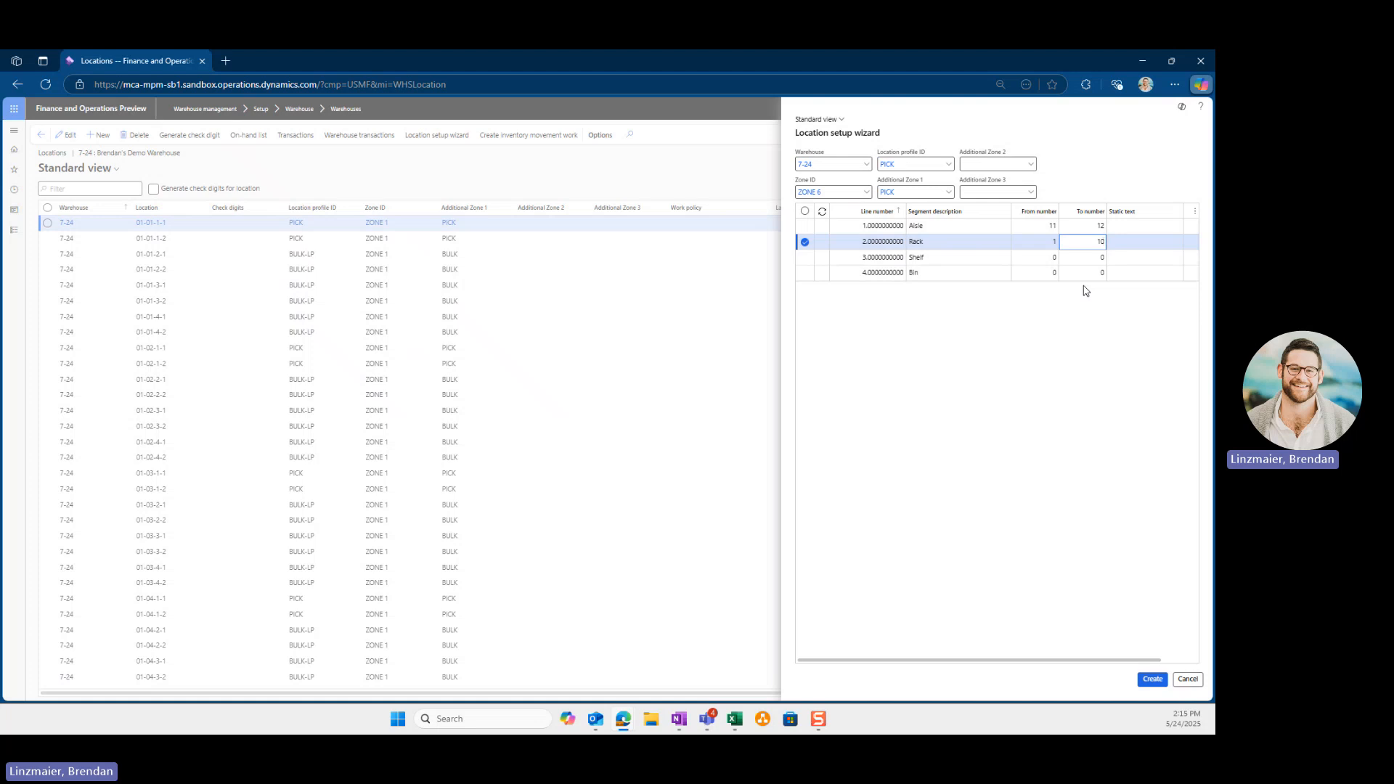
Give the Shelf segment the static text 1, set the Bin range from 1 to 2, and create the locations.
click(1117, 257)
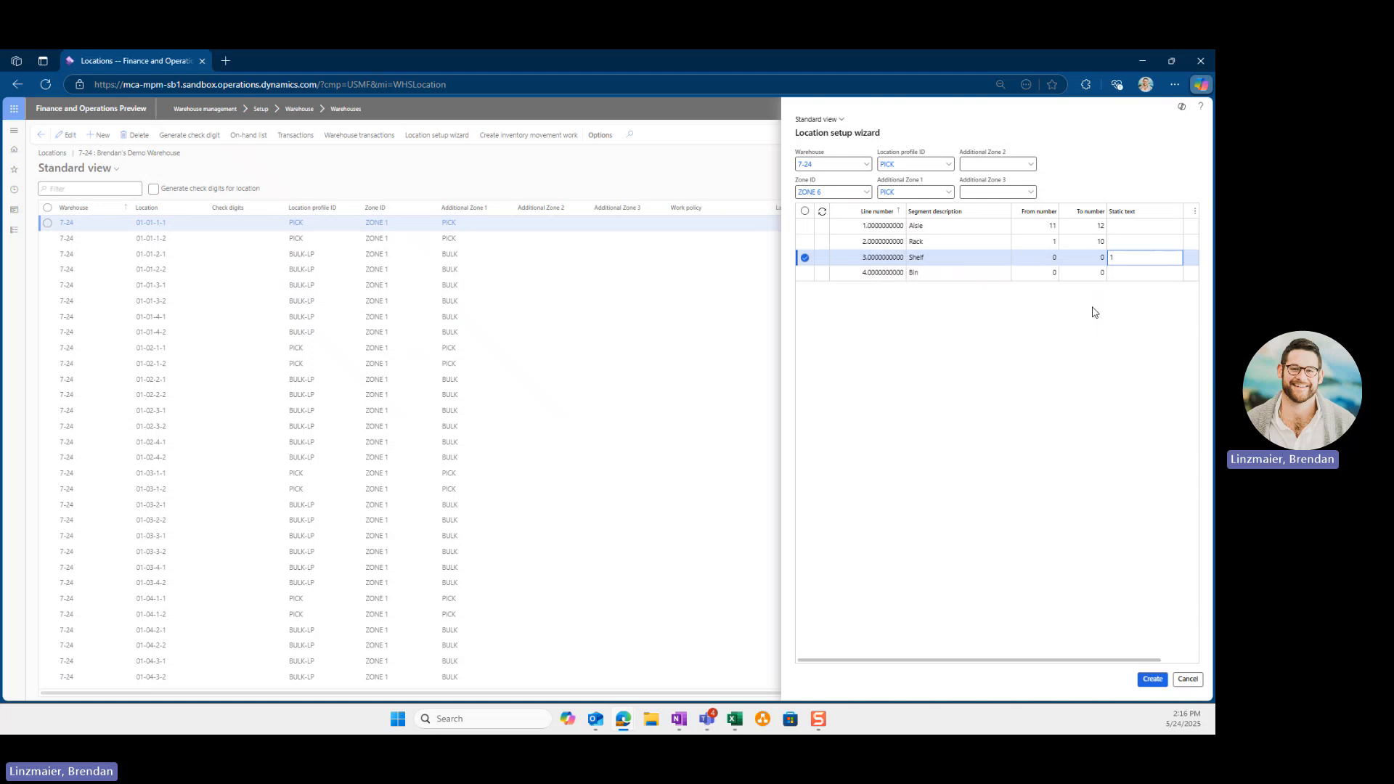
click(1046, 275)
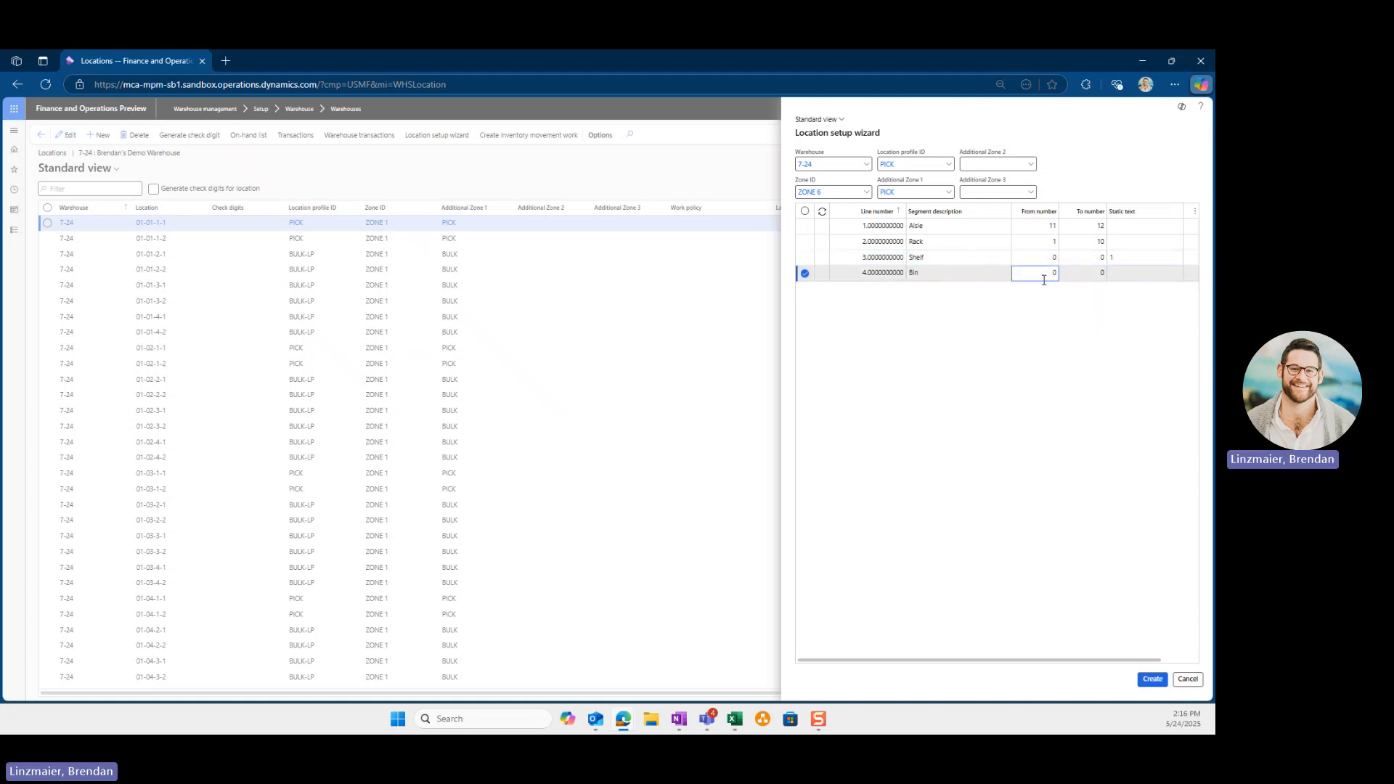
text(1)
key(Tab)
text(2)
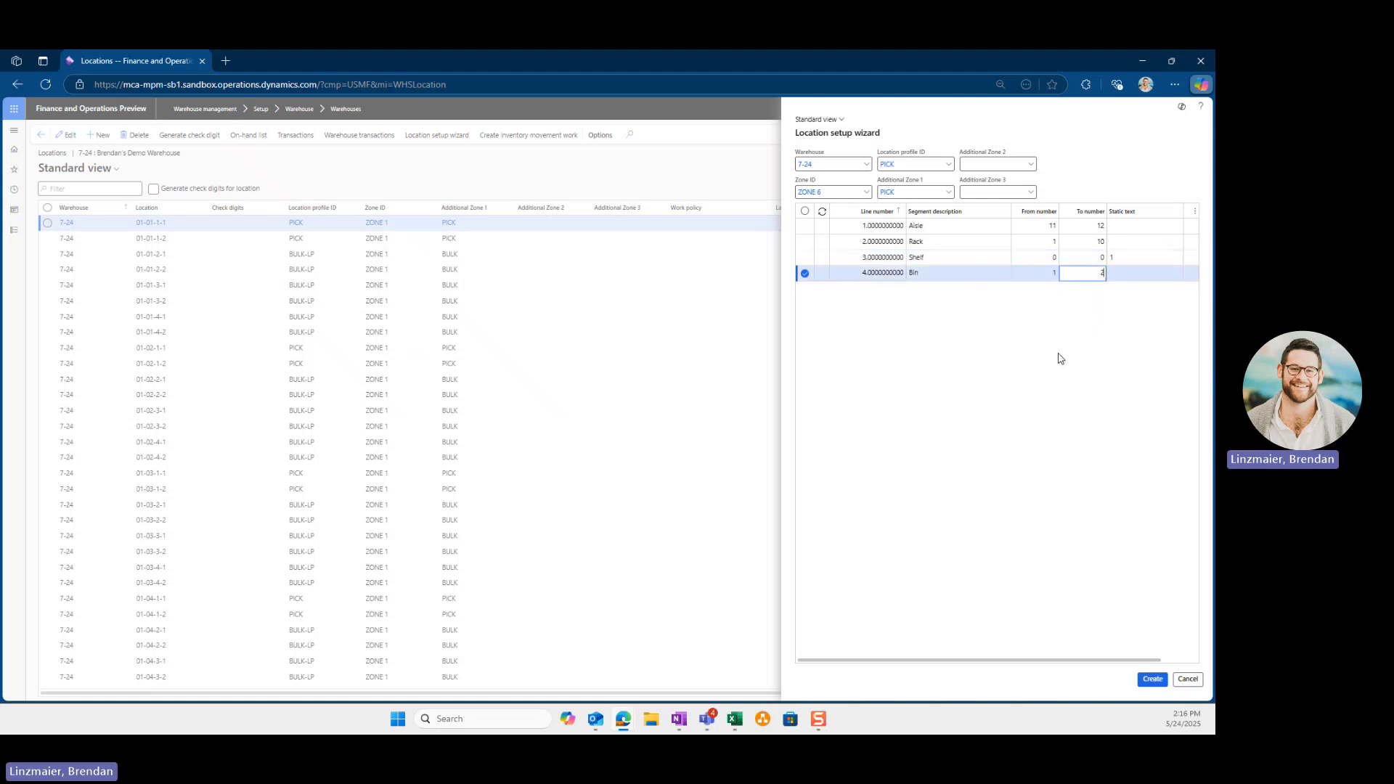
click(1150, 684)
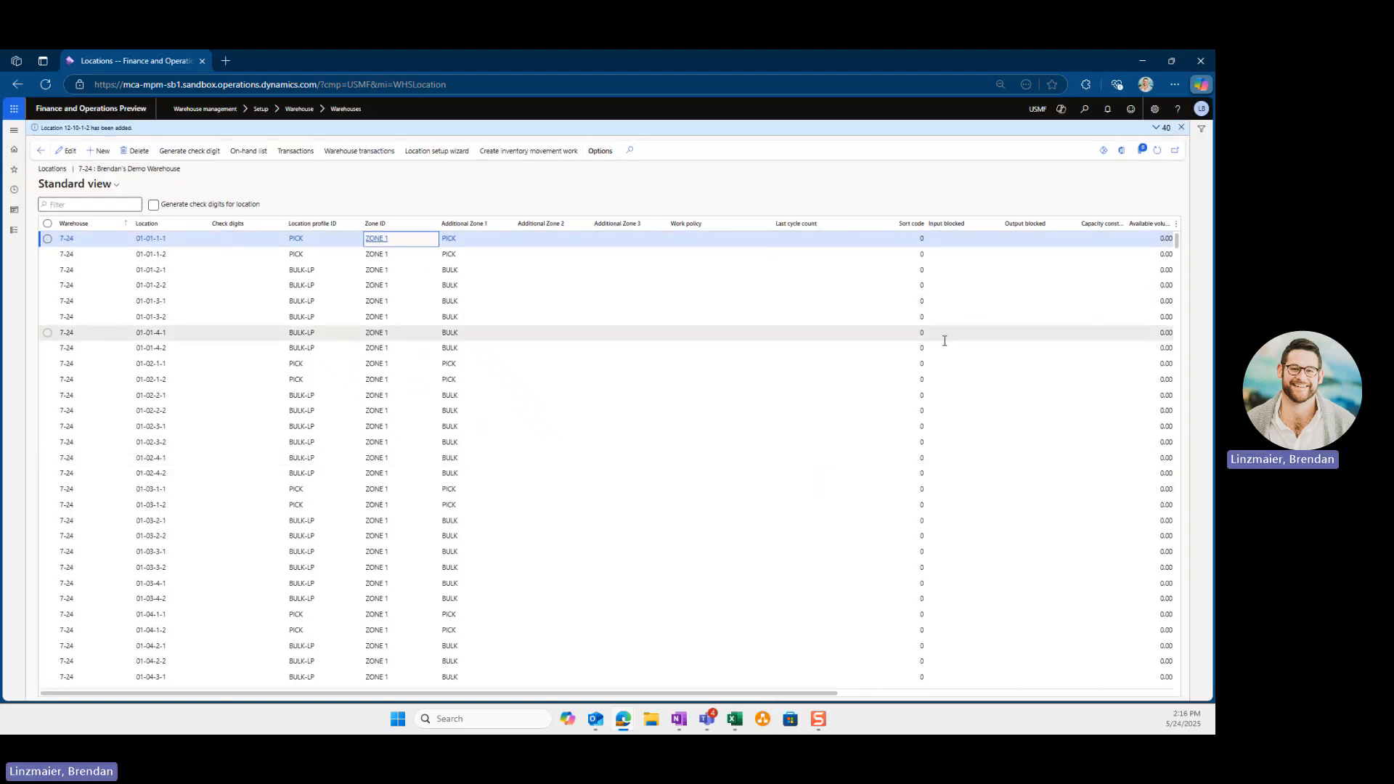
Filter the locations list to zone ID "zone 6", review the created pick locations, and dismiss the notifications.
click(1159, 128)
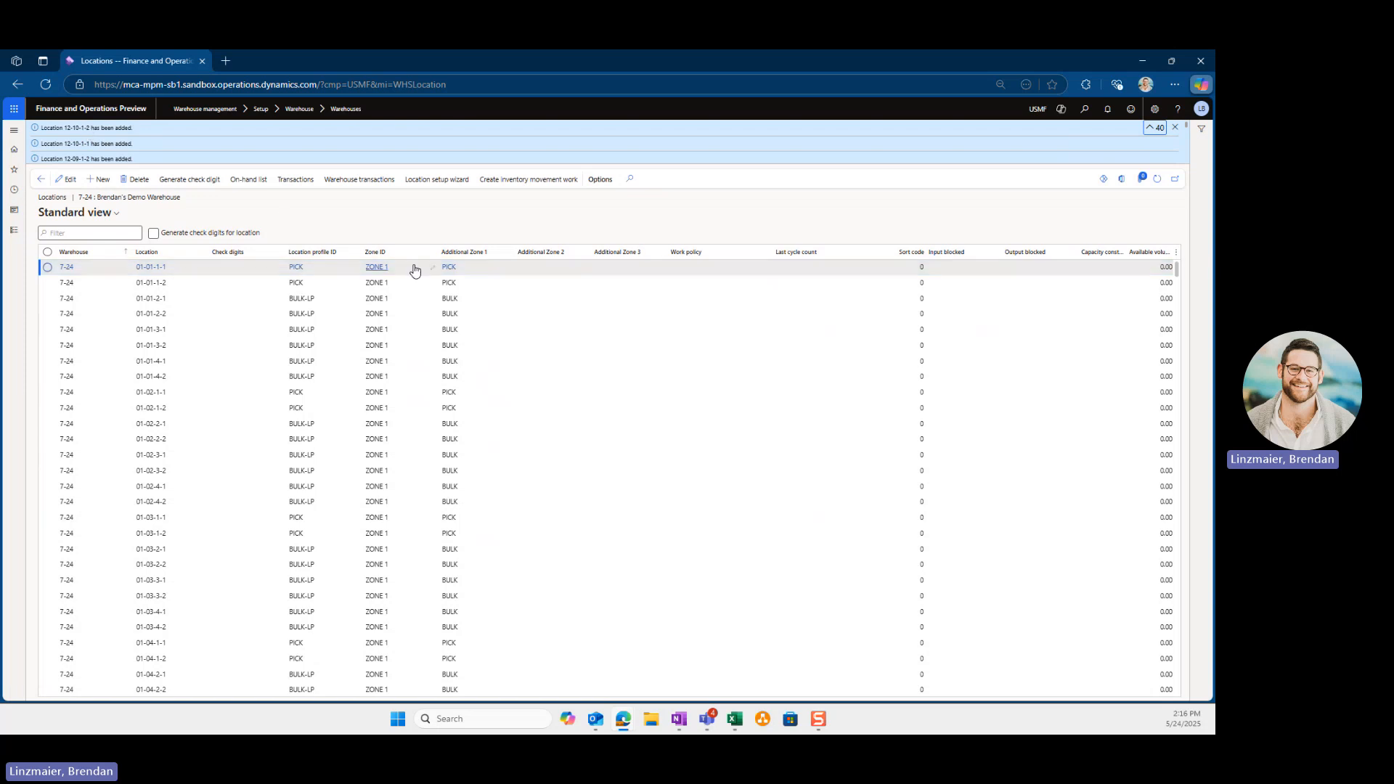
click(394, 254)
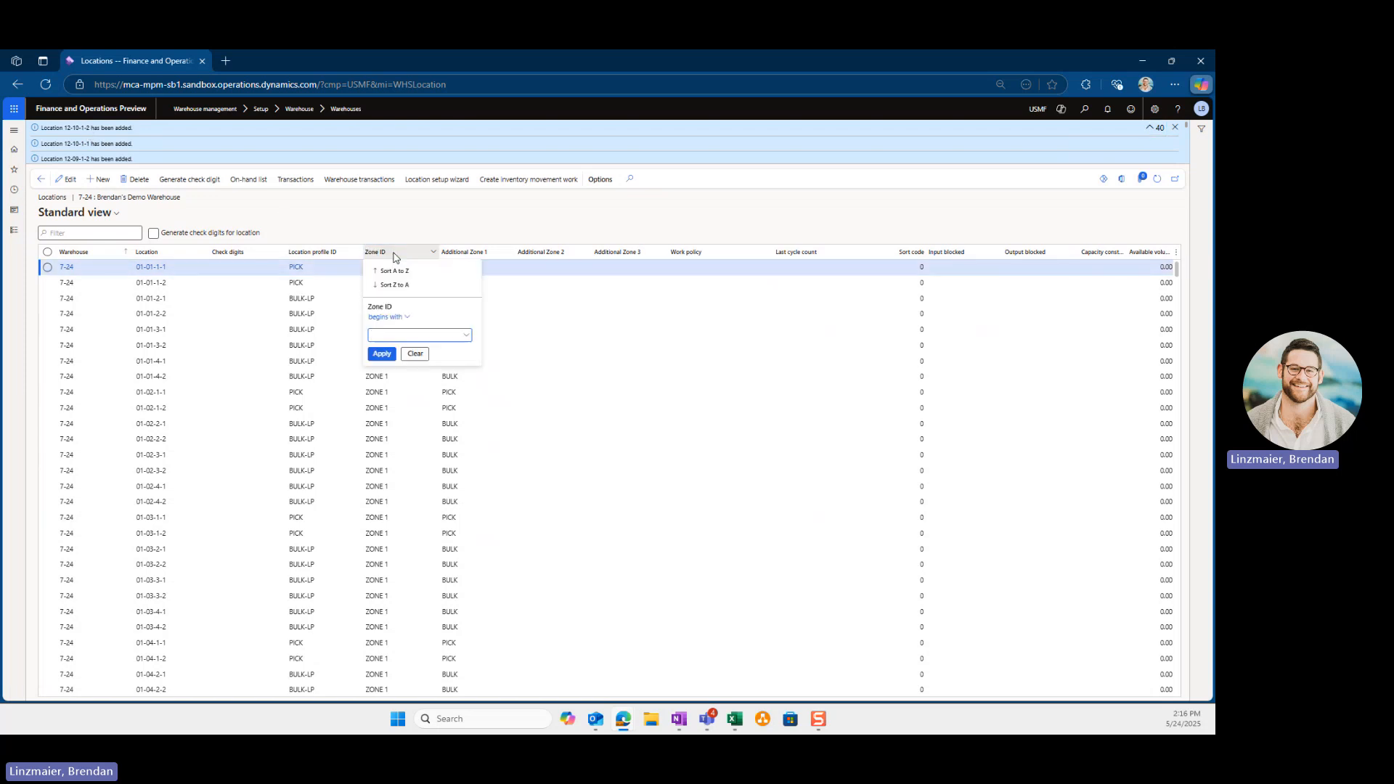
text(zone 6)
key(ctrl+a)
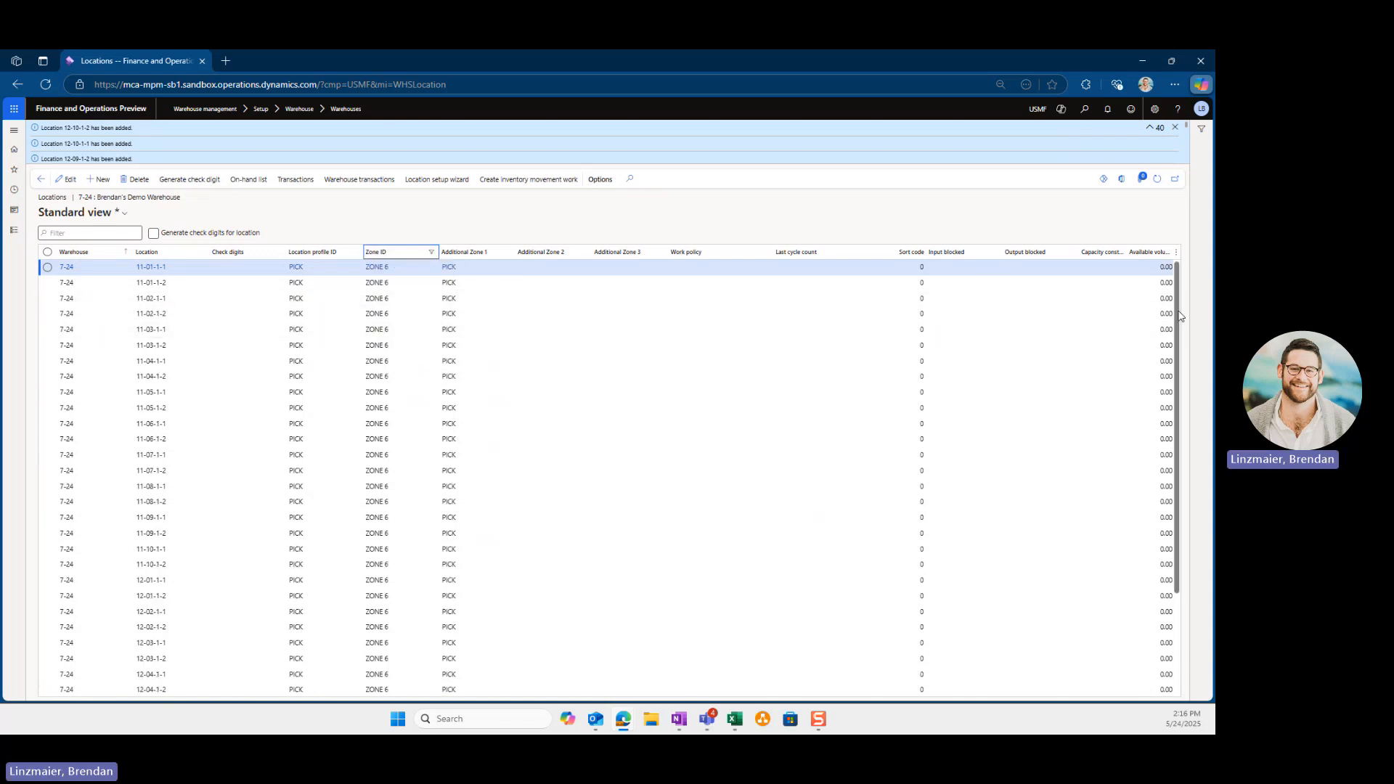
mouse_move(1186, 311)
mouse_down()
mouse_move(1183, 457)
mouse_move(1189, 332)
mouse_up()
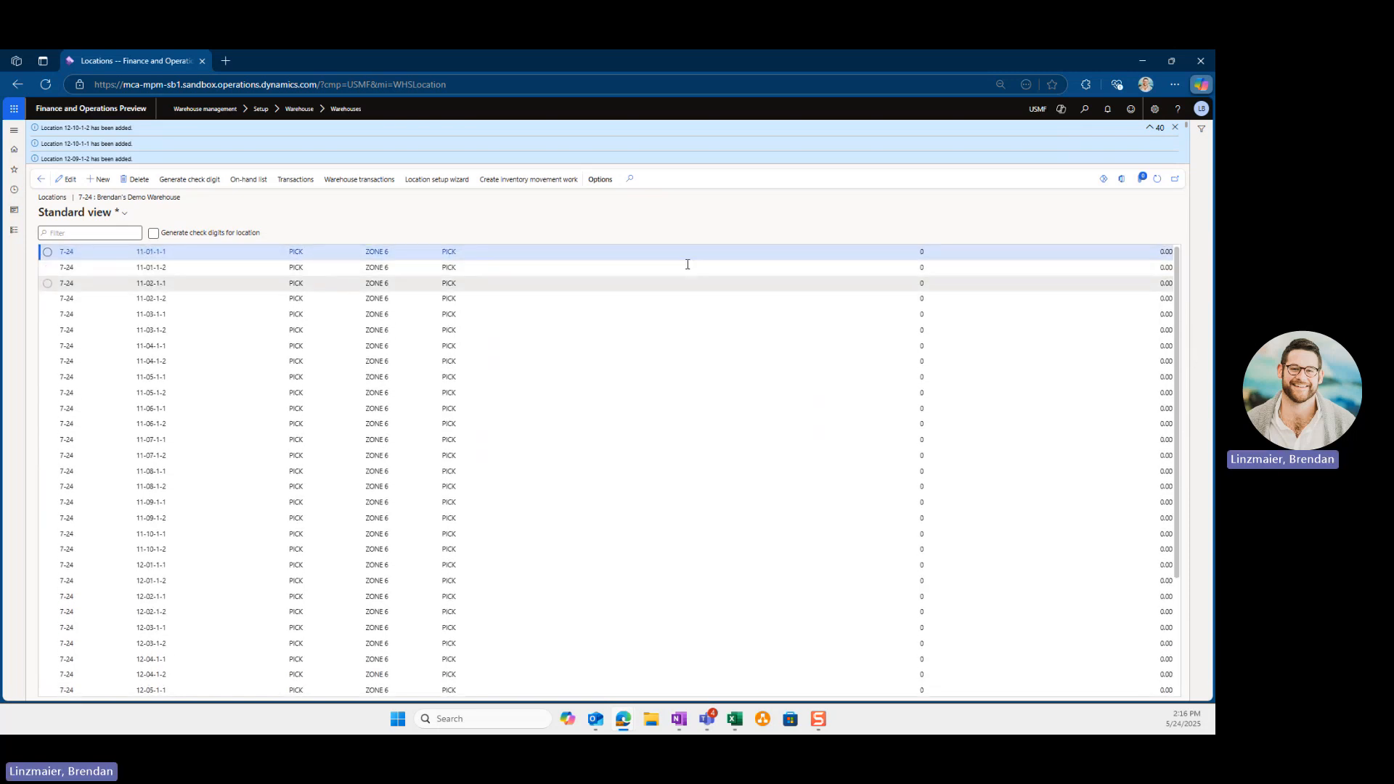
click(1175, 127)
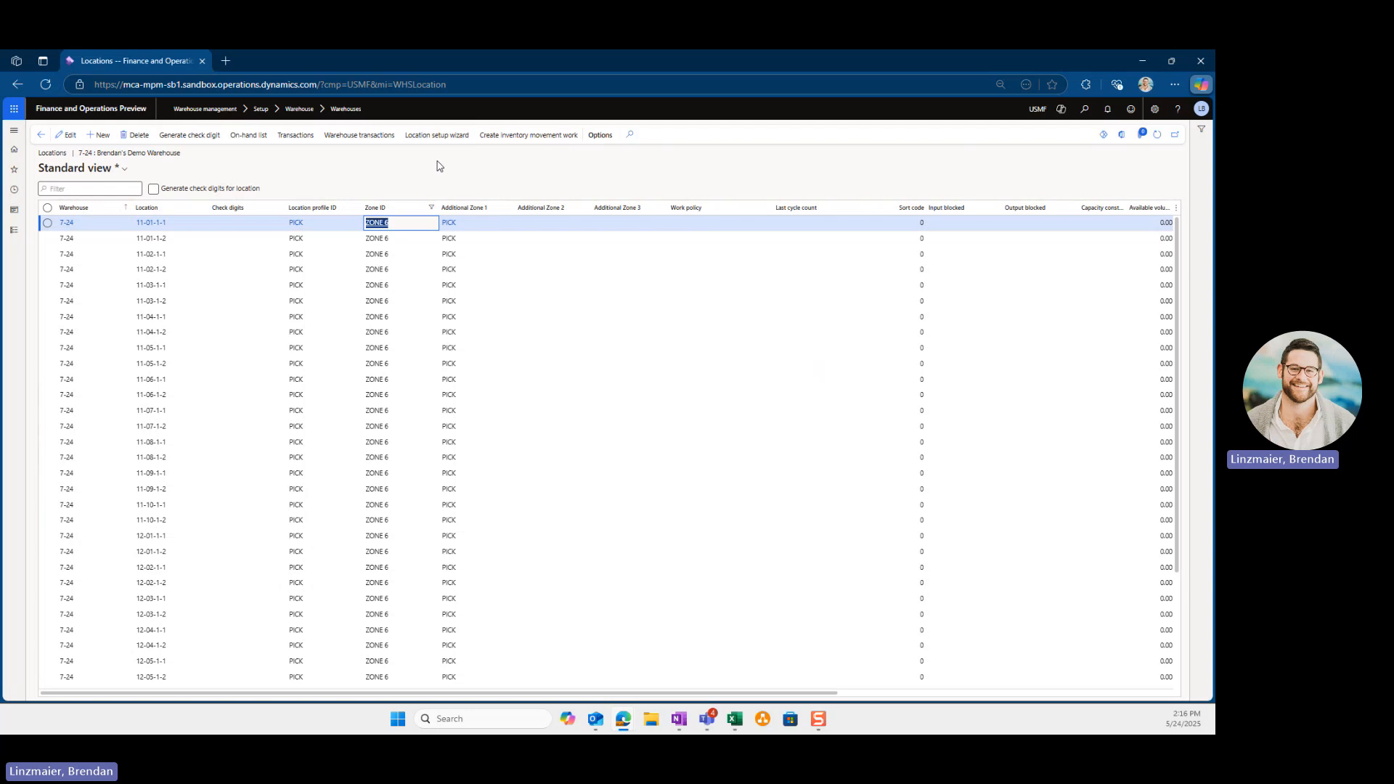
Start the location setup wizard for warehouse 7-24 with the location profile BULK-LP.
click(434, 136)
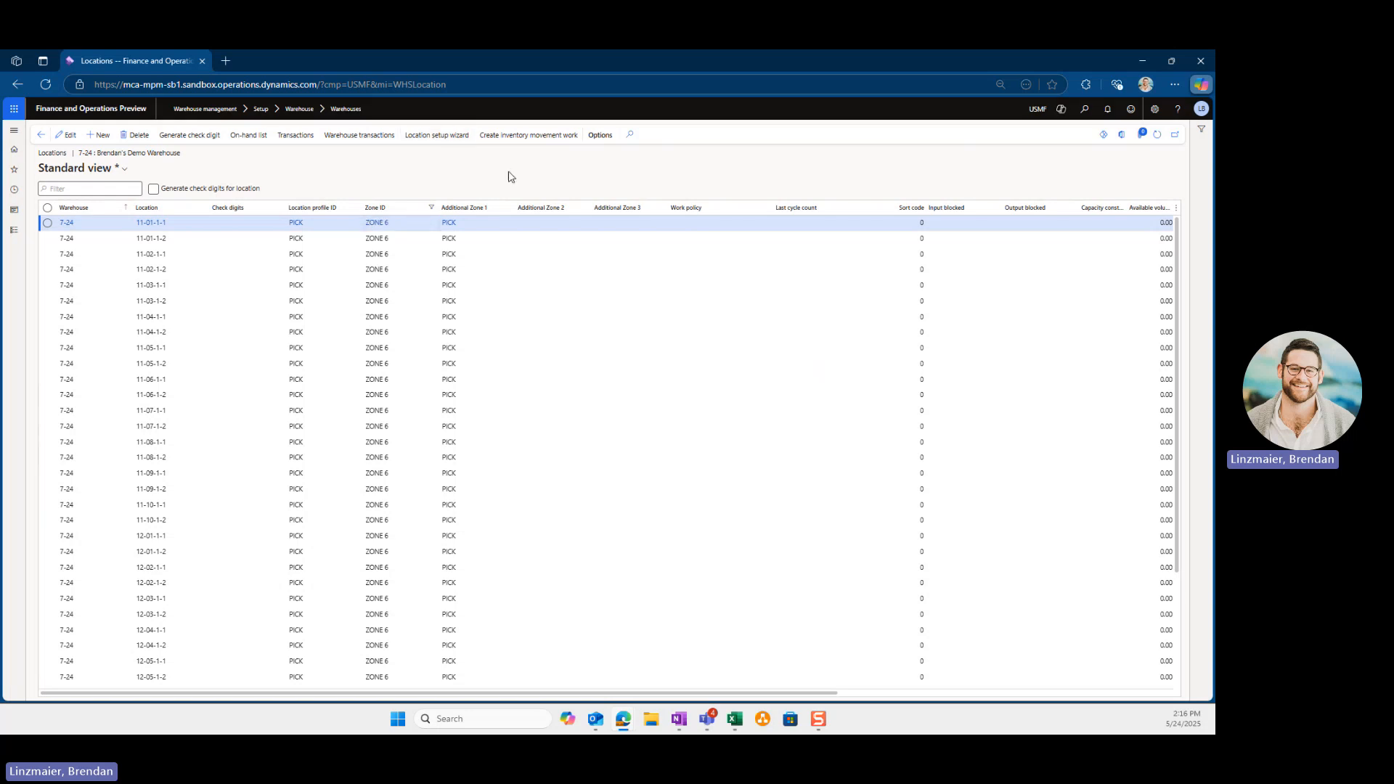
text(7-24)
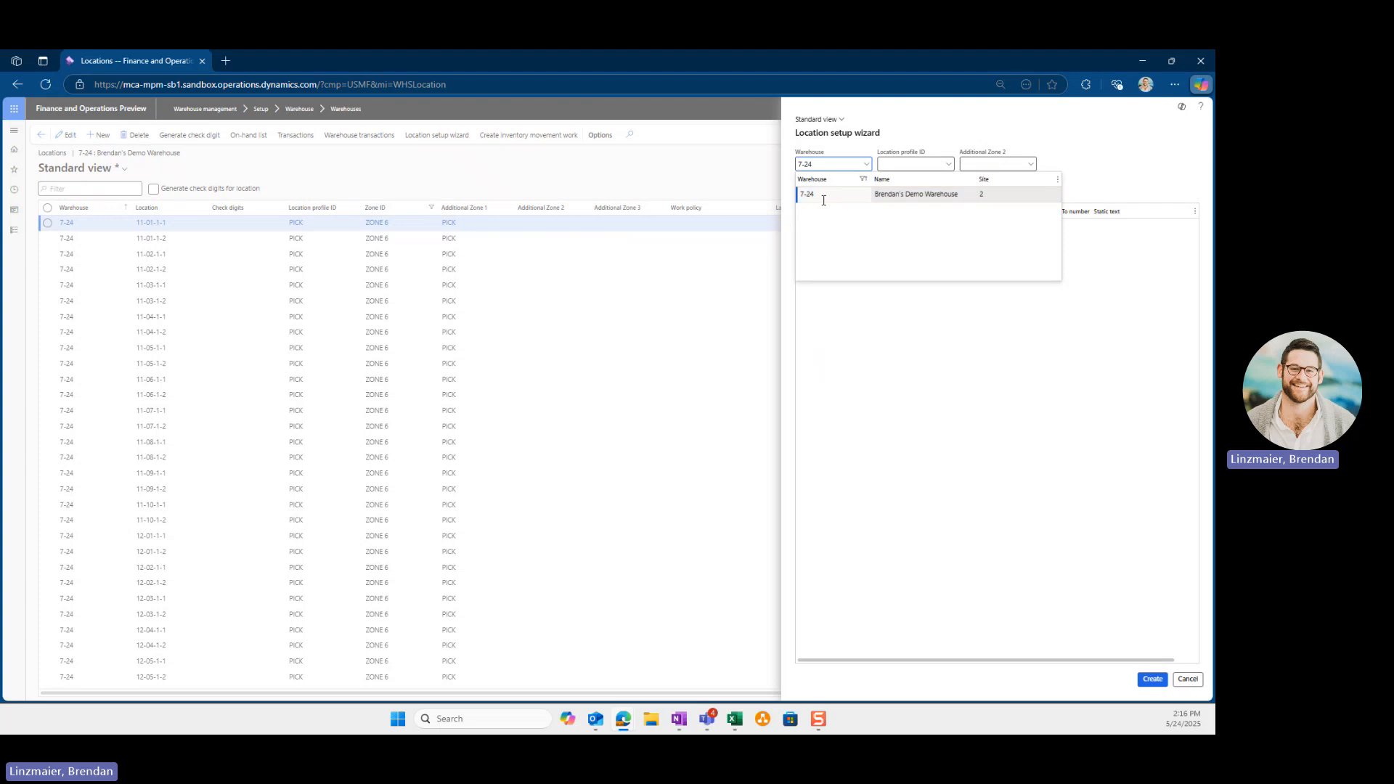
click(822, 196)
click(946, 164)
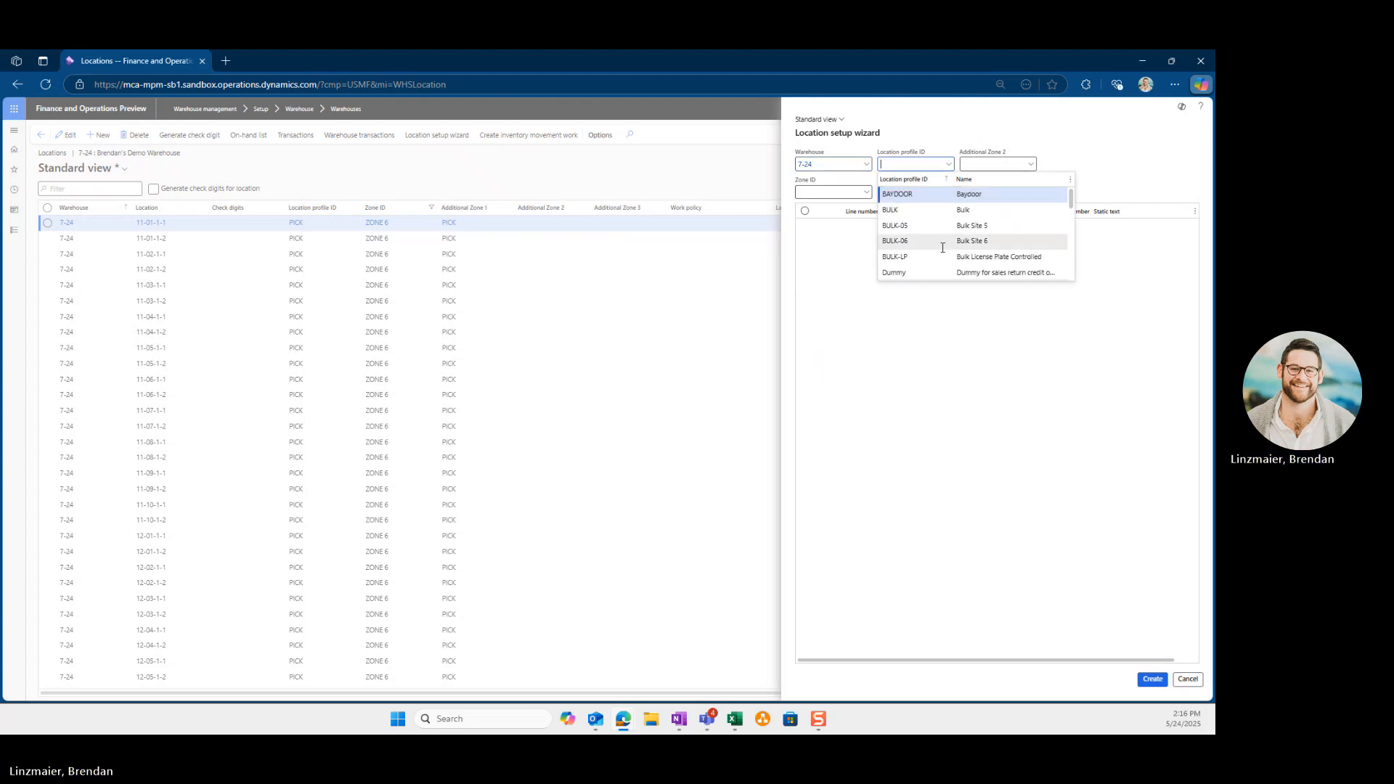
click(935, 256)
Set the wizard's additional zone 1 to BULK and the zone ID to ZONE 6.
click(947, 193)
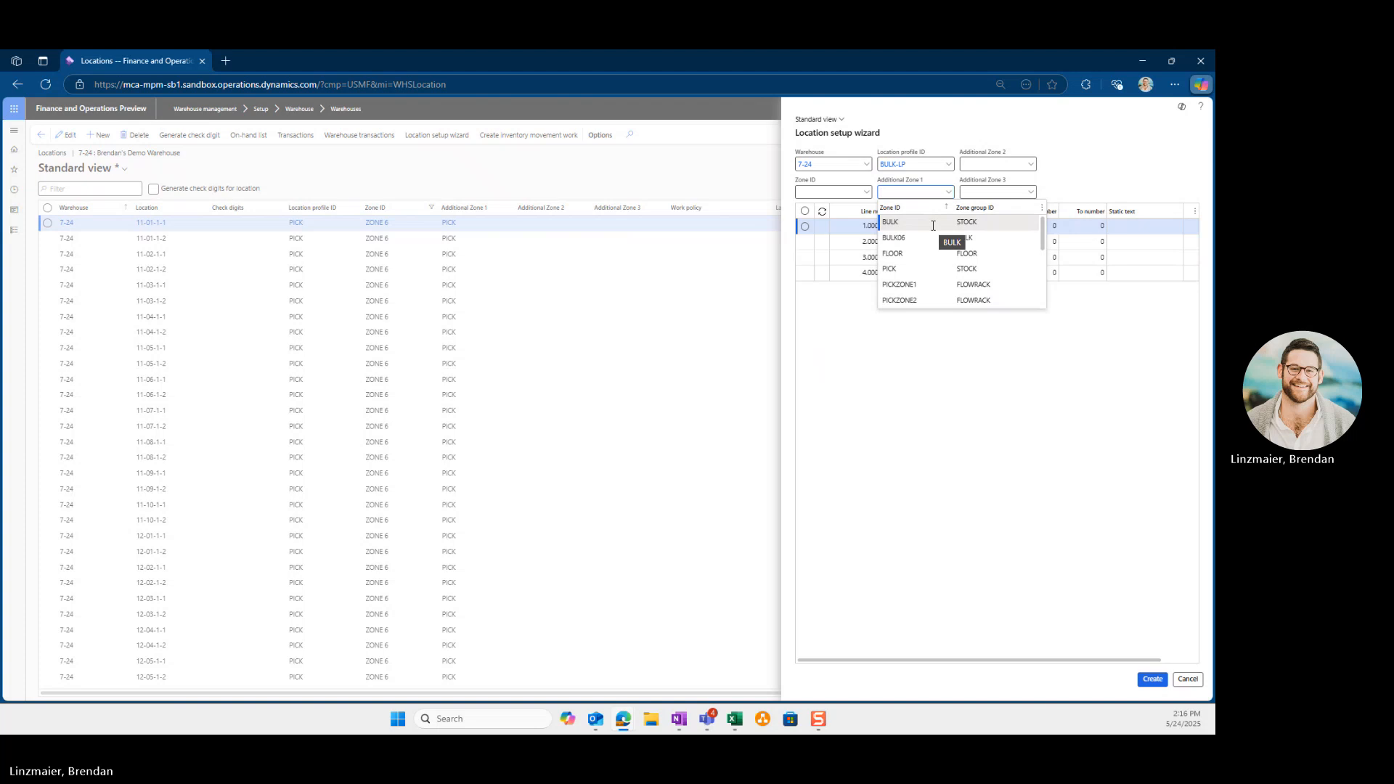
click(933, 226)
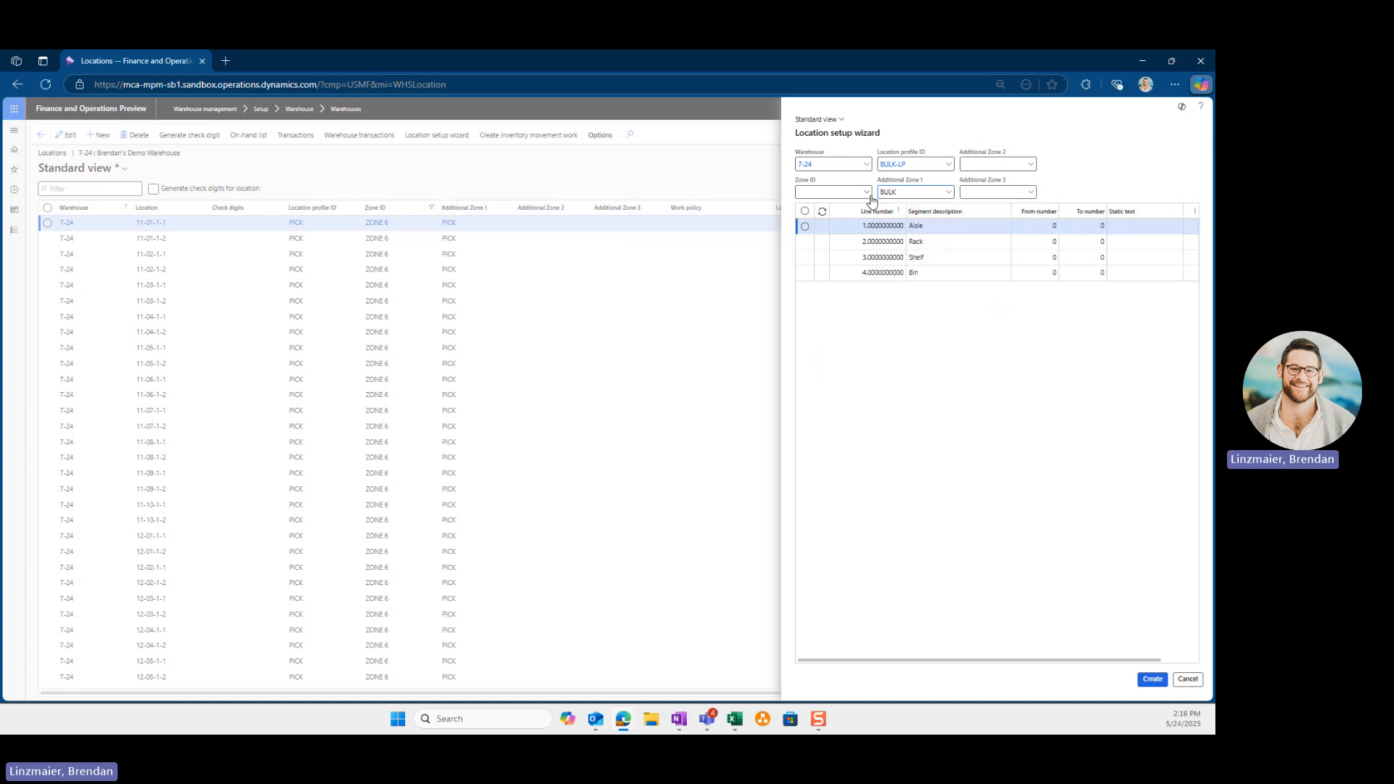
click(865, 195)
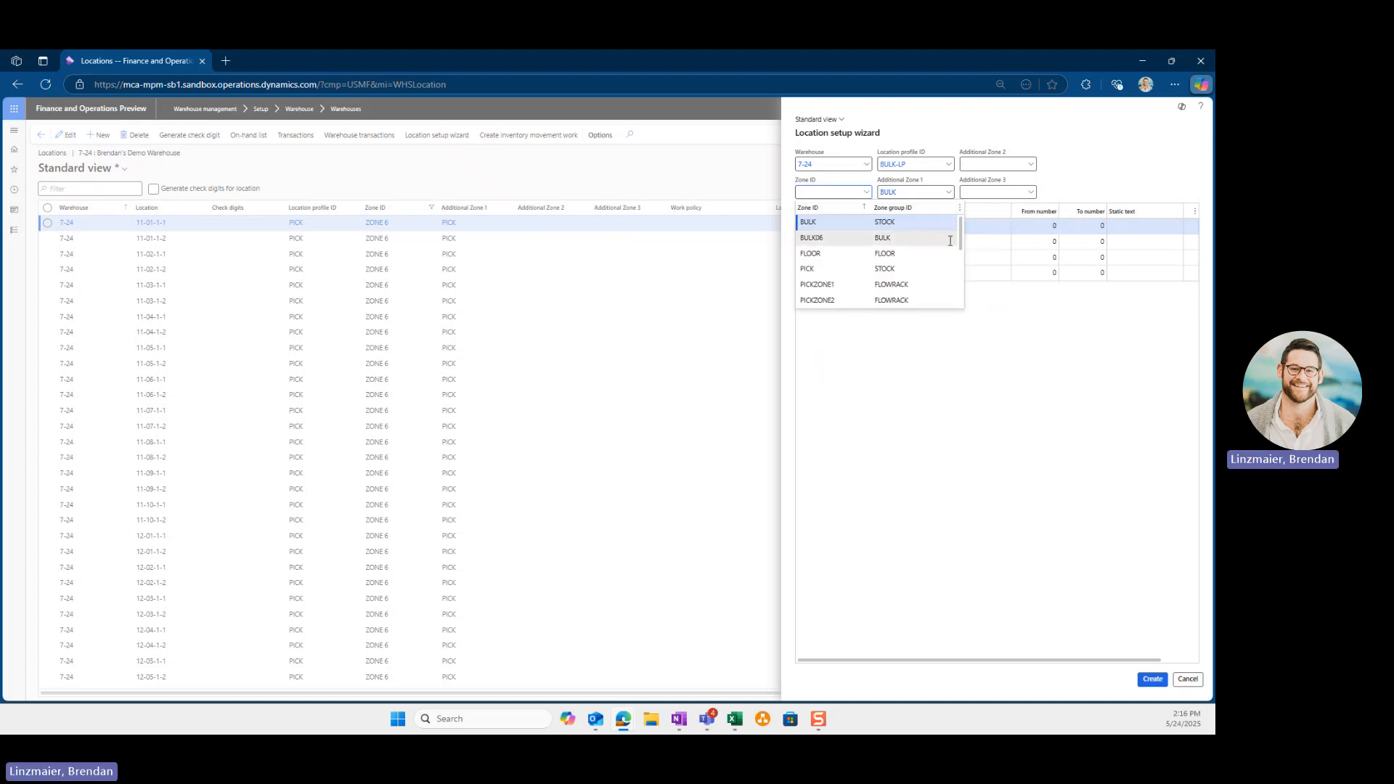
drag(960, 231, 961, 303)
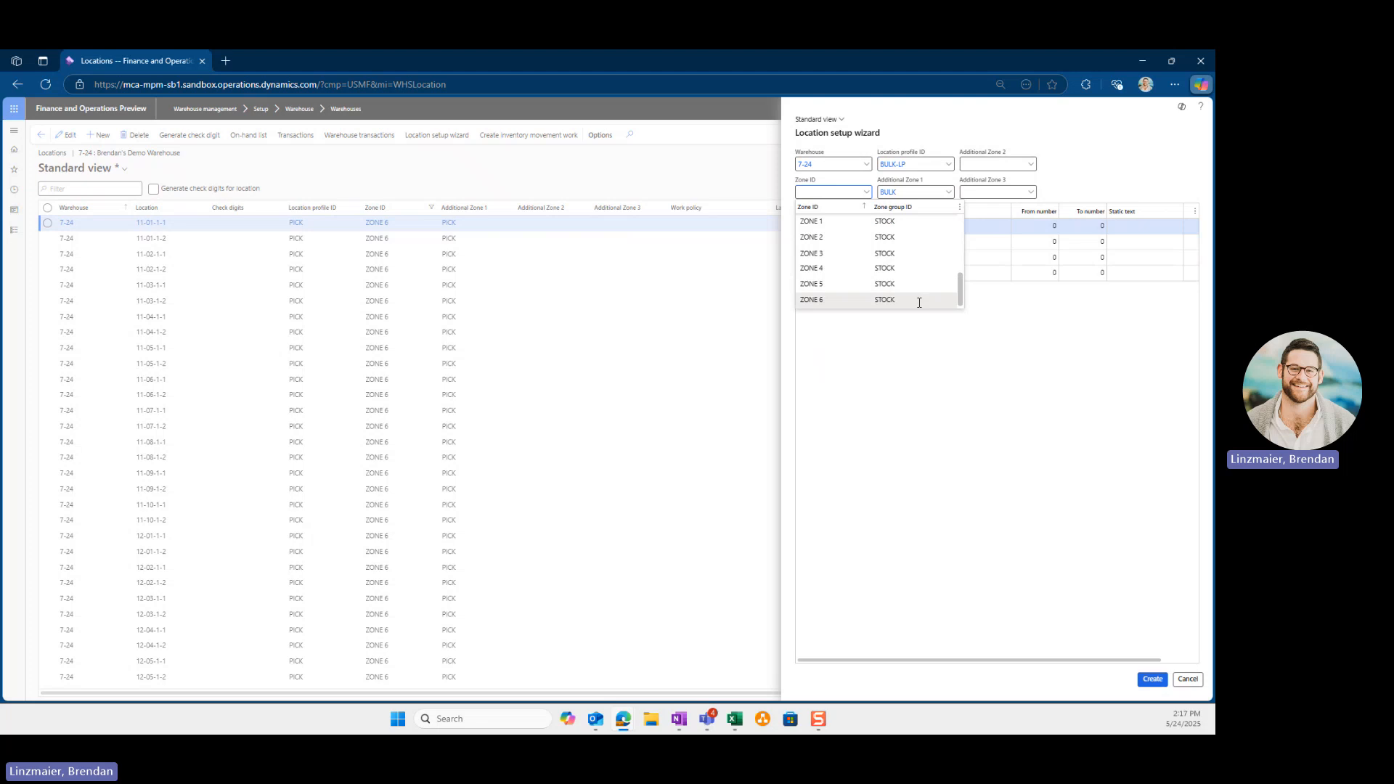
click(917, 299)
Set the bulk locations' Aisle segment to run from 11 to 12 and the Rack segment from 1 to 10.
click(1046, 226)
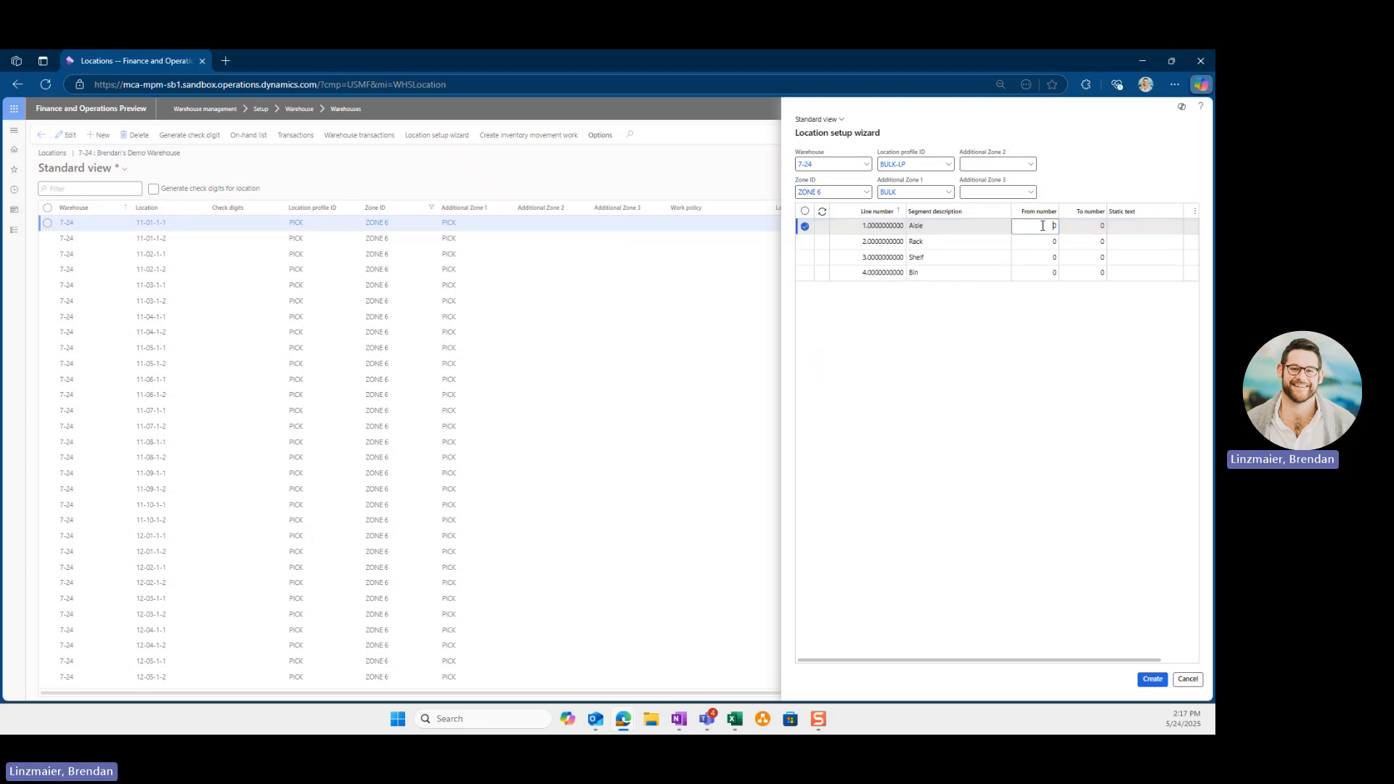
text(11)
key(Tab)
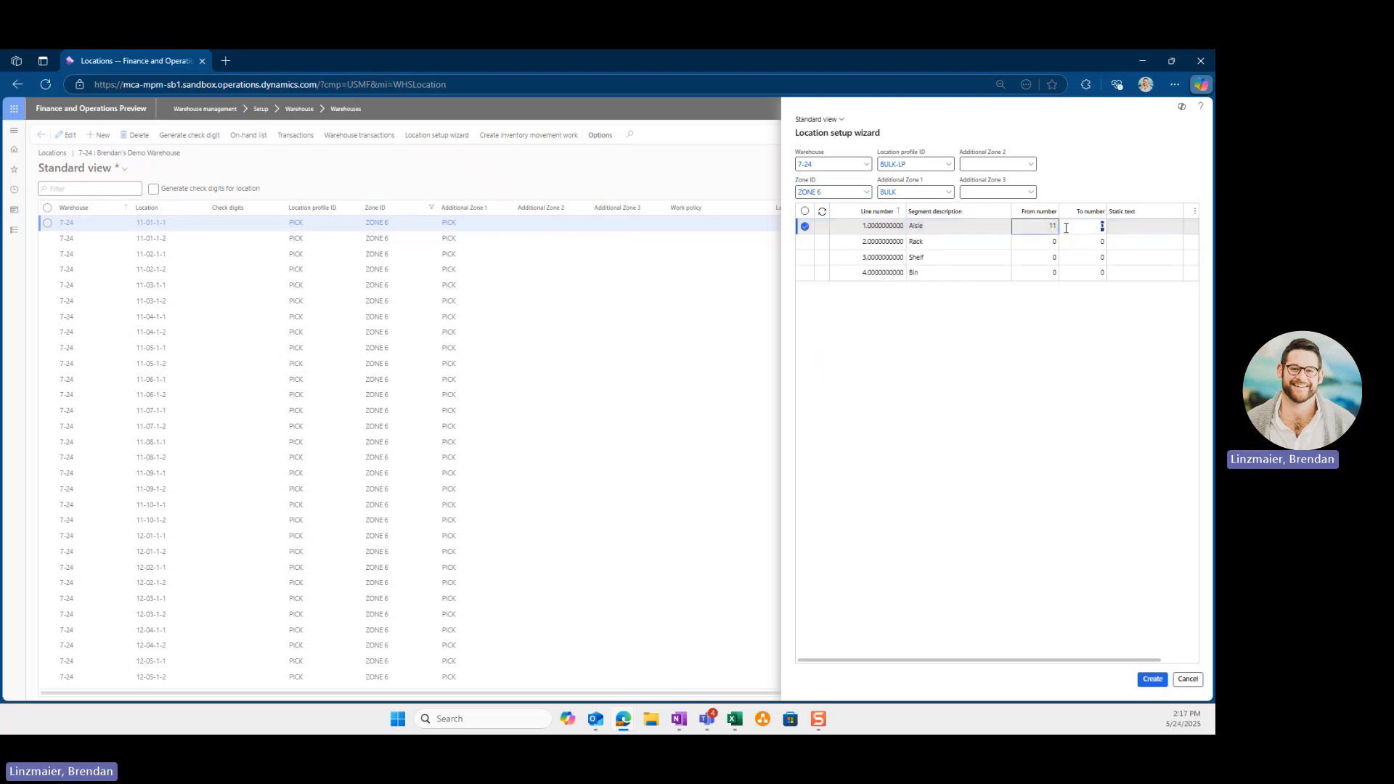
text(12)
click(1036, 241)
text(1)
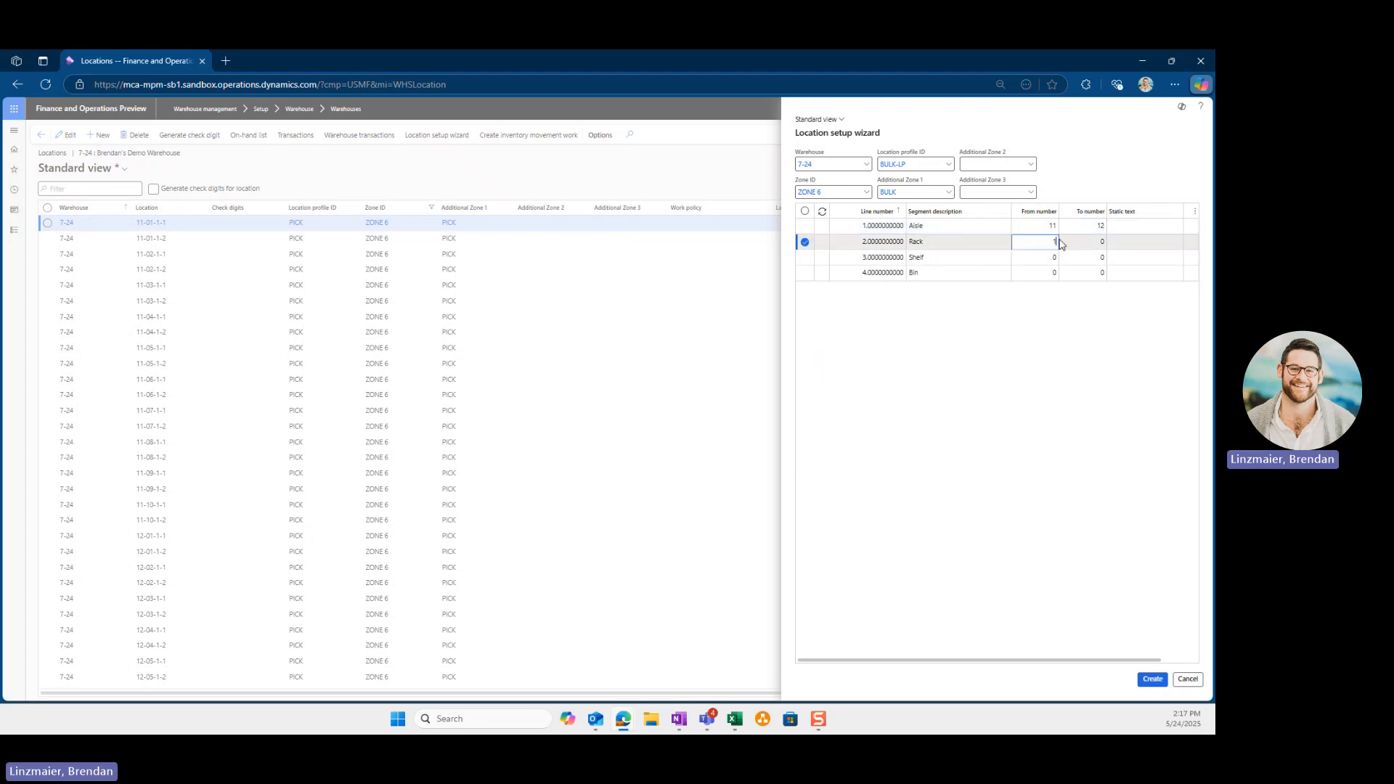
key(Tab)
text(1)
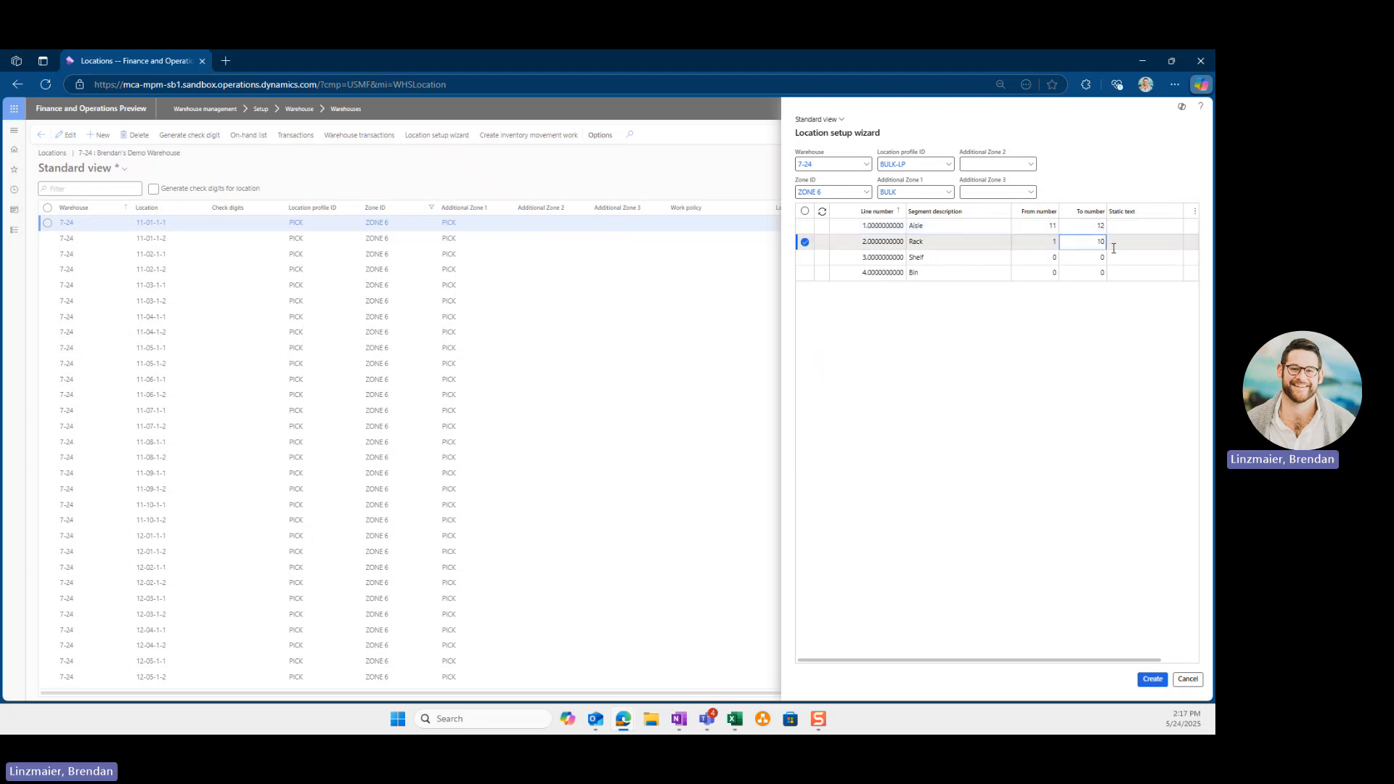
Set the Shelf range from 2 to 4 and the Bin range from 1 to 2, and create the bulk locations.
click(1047, 258)
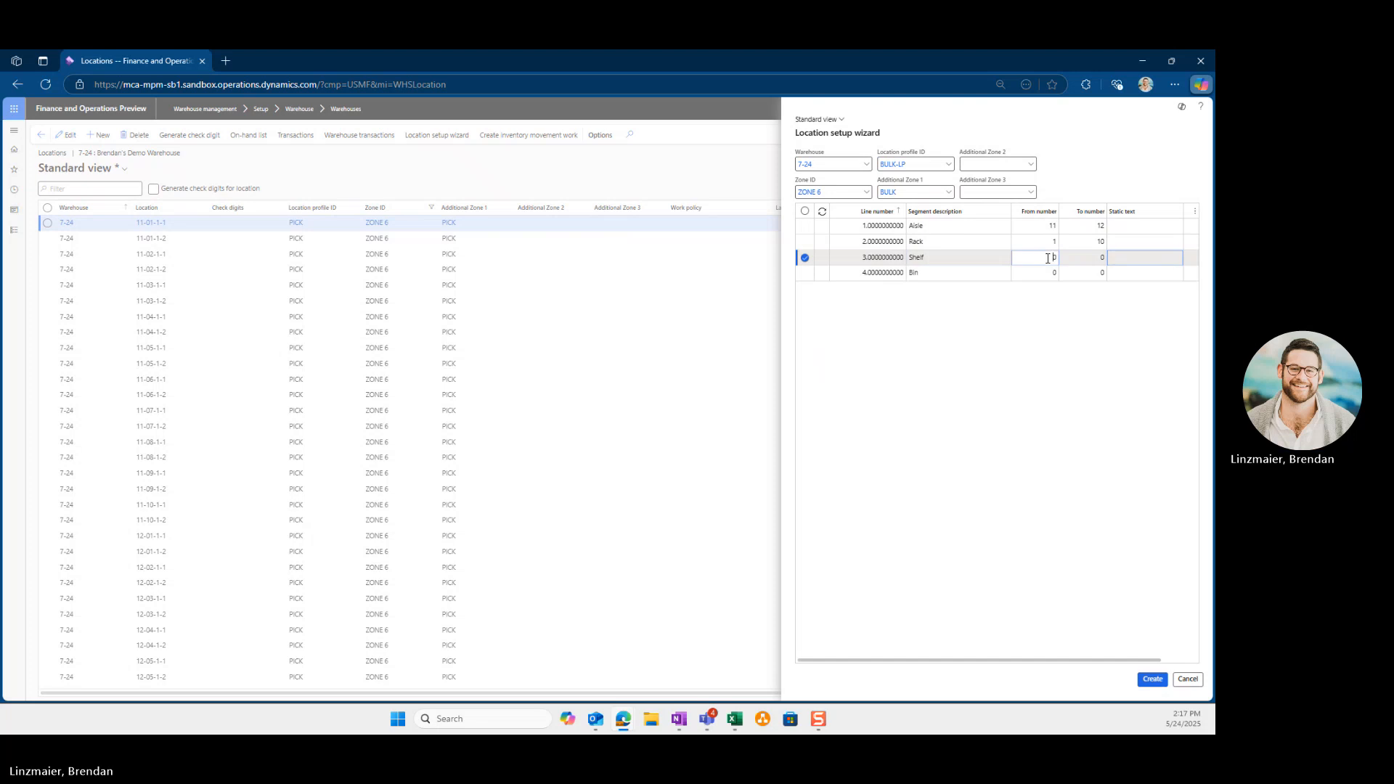
text(2)
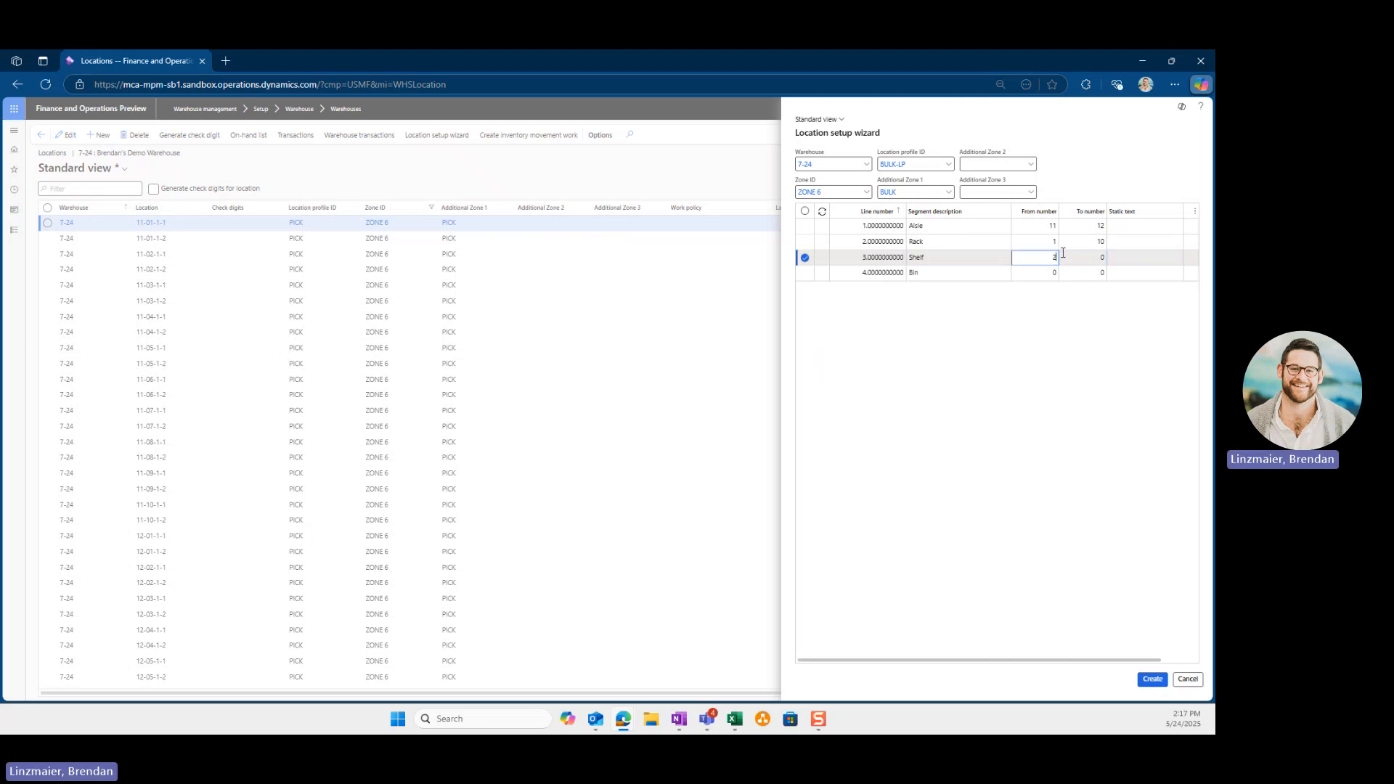
key(Tab)
text(4)
click(1050, 273)
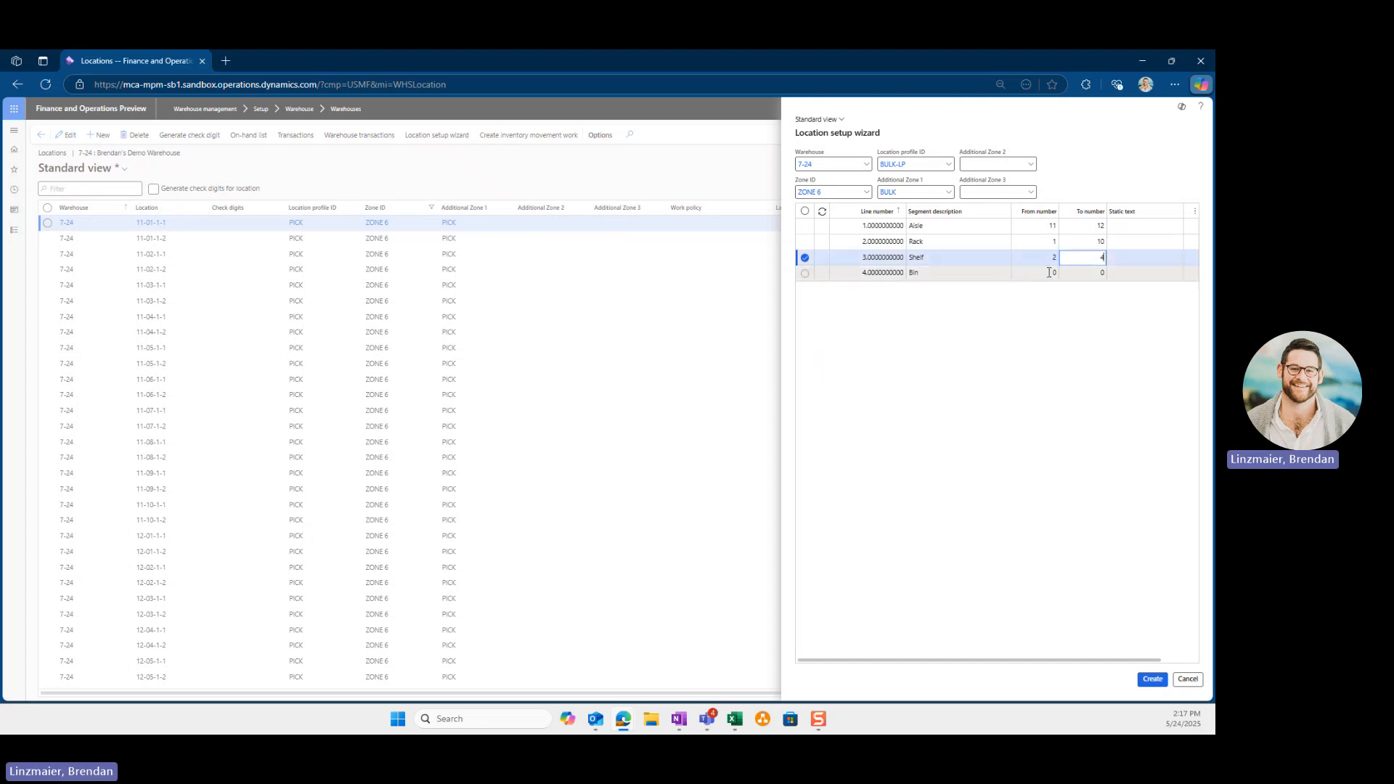
text(1)
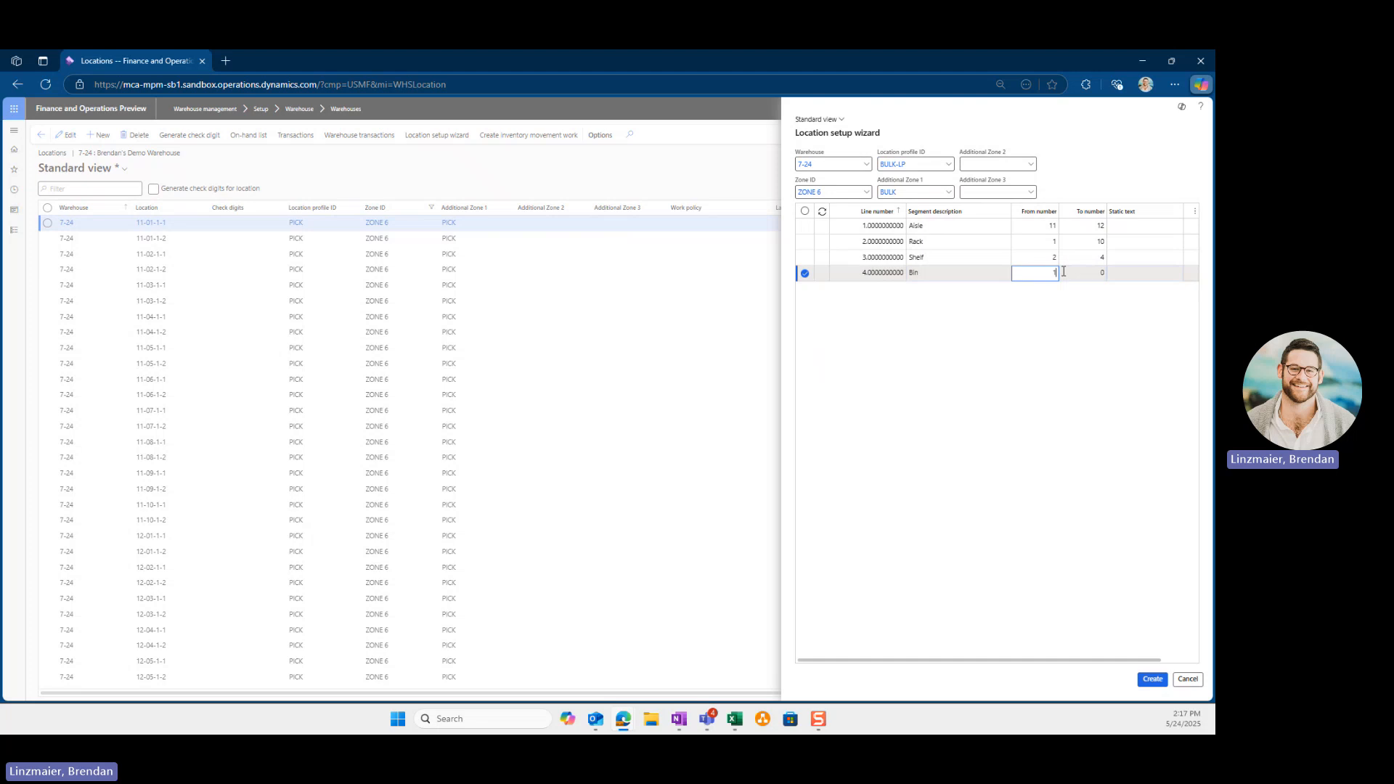
click(1063, 272)
text(2)
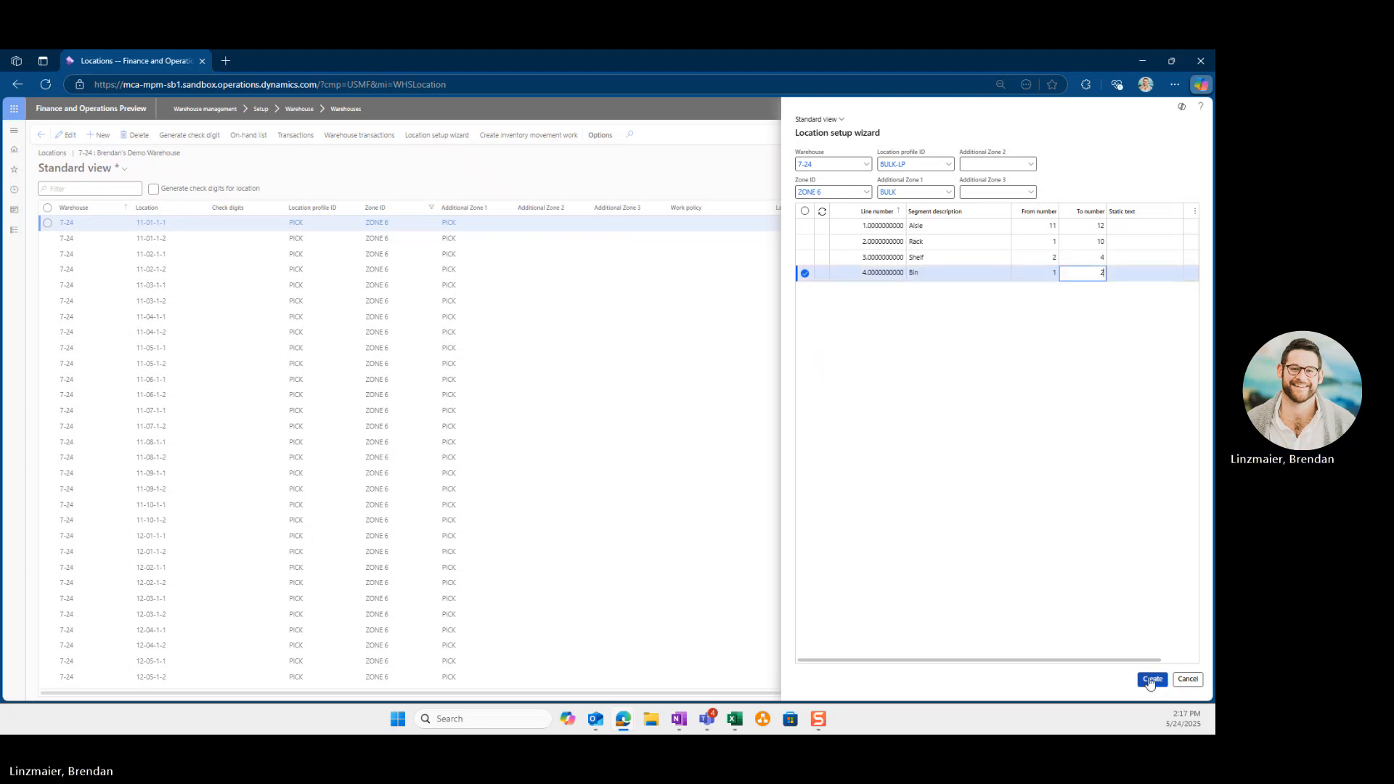
click(1153, 683)
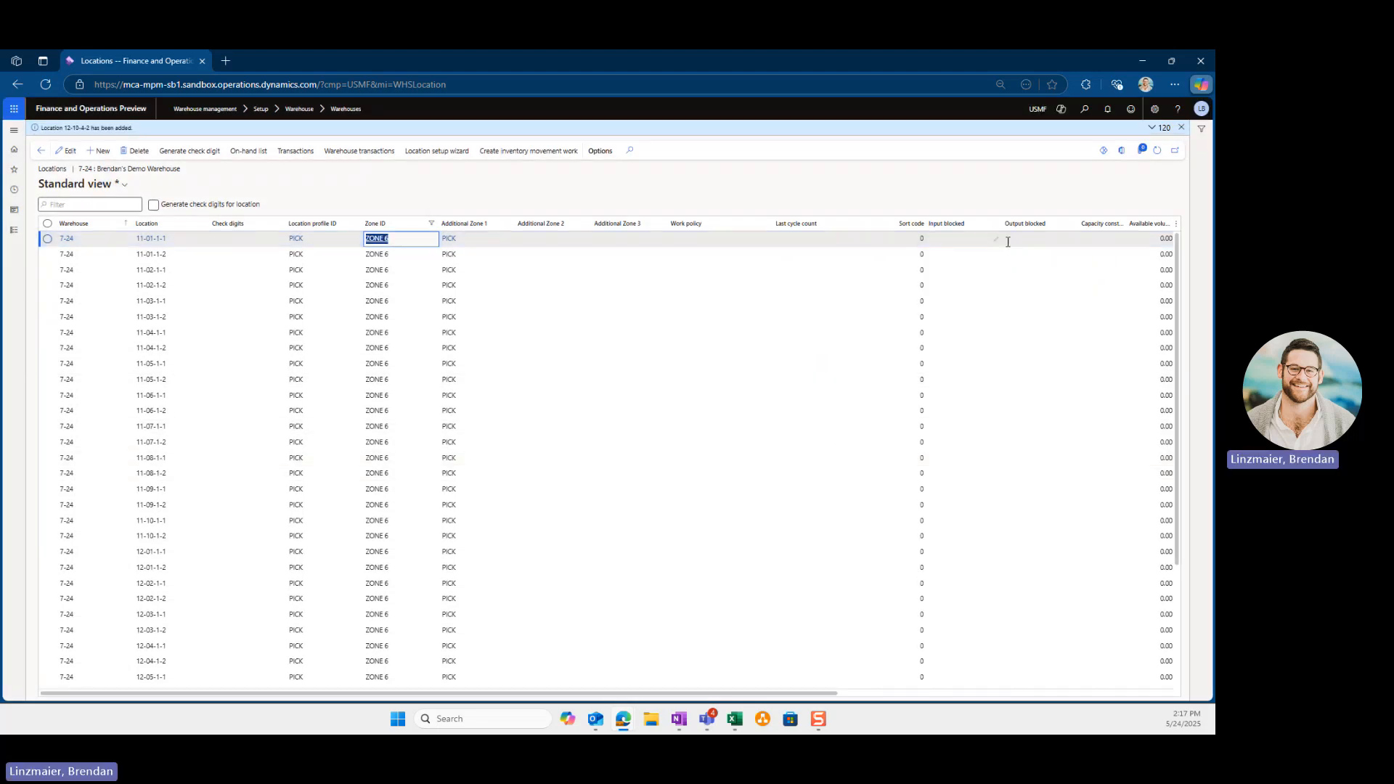
Review and dismiss the notifications, and filter the locations list to additional zone 1 beginning with "bulk".
click(1152, 129)
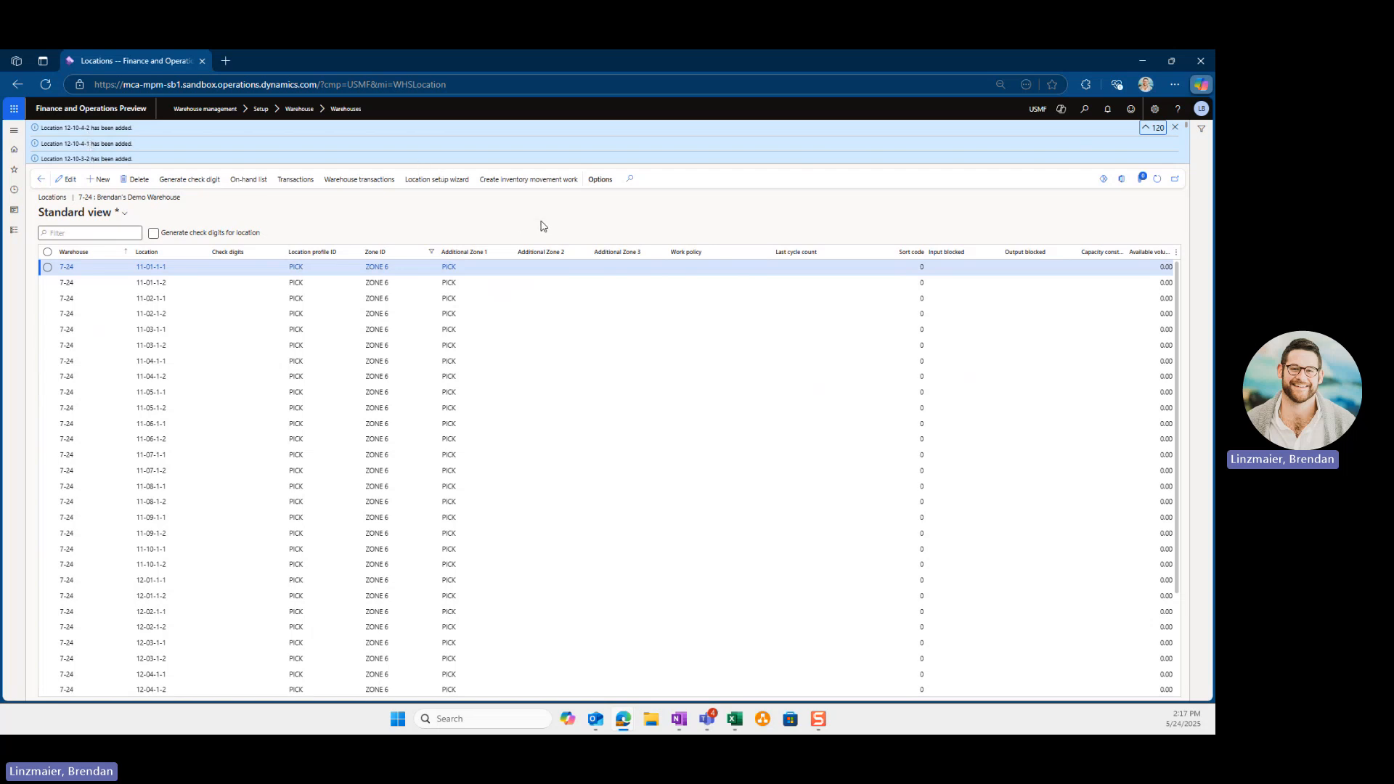
click(1174, 127)
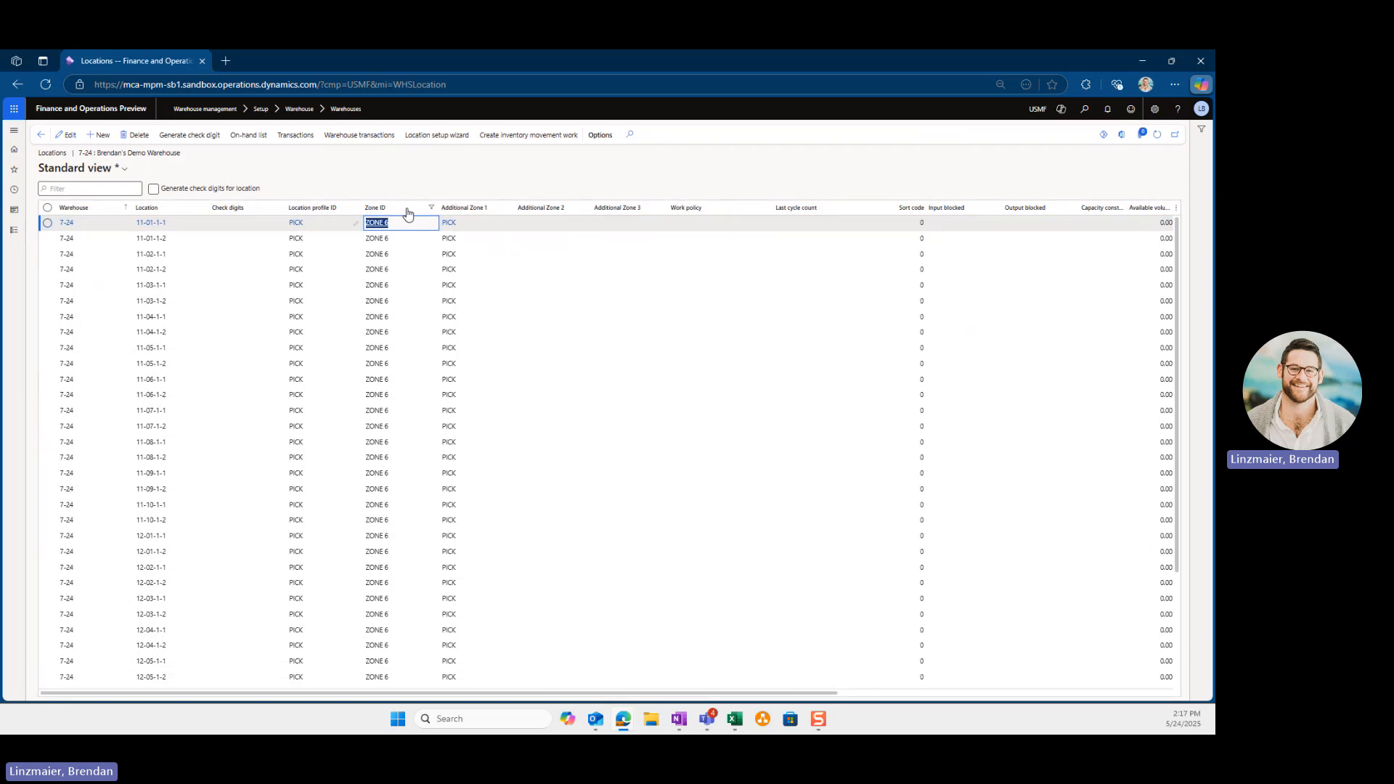
click(482, 209)
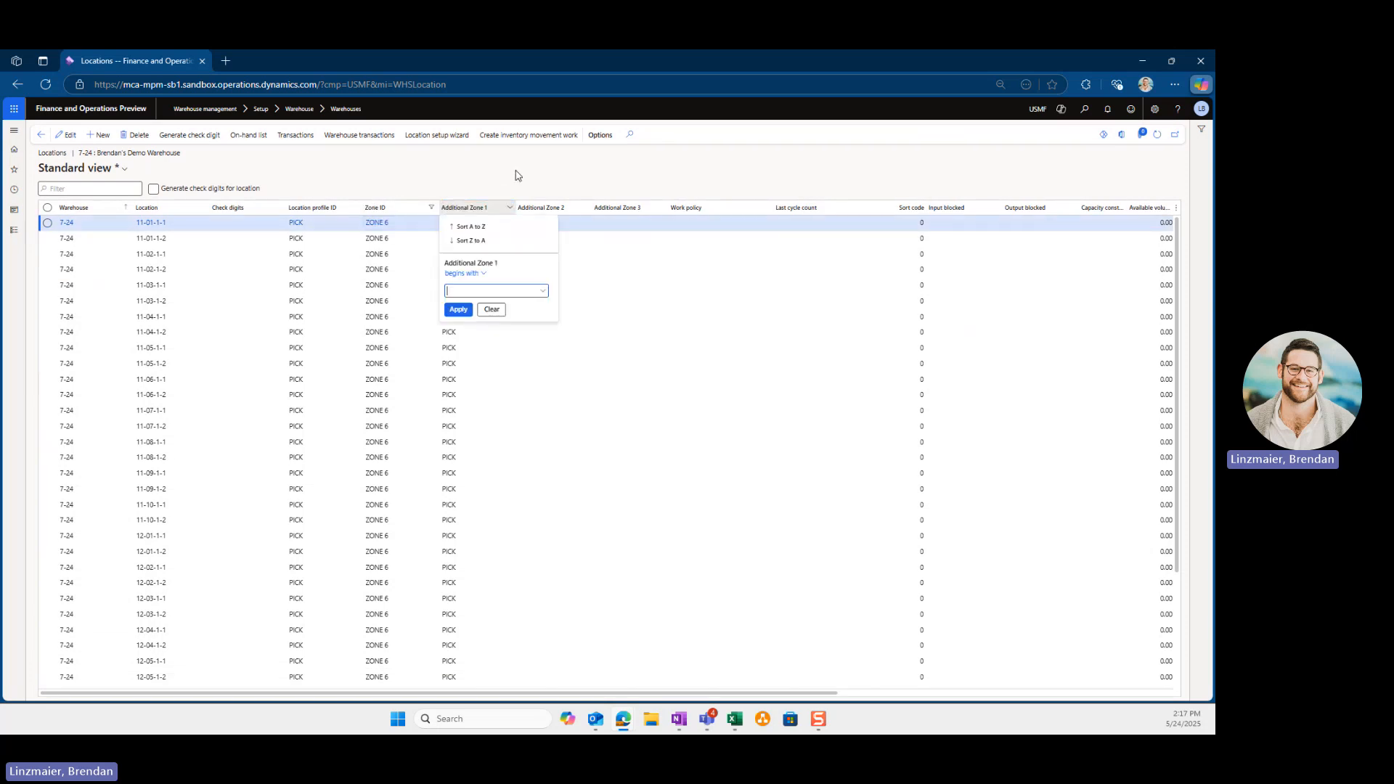
text(bu)
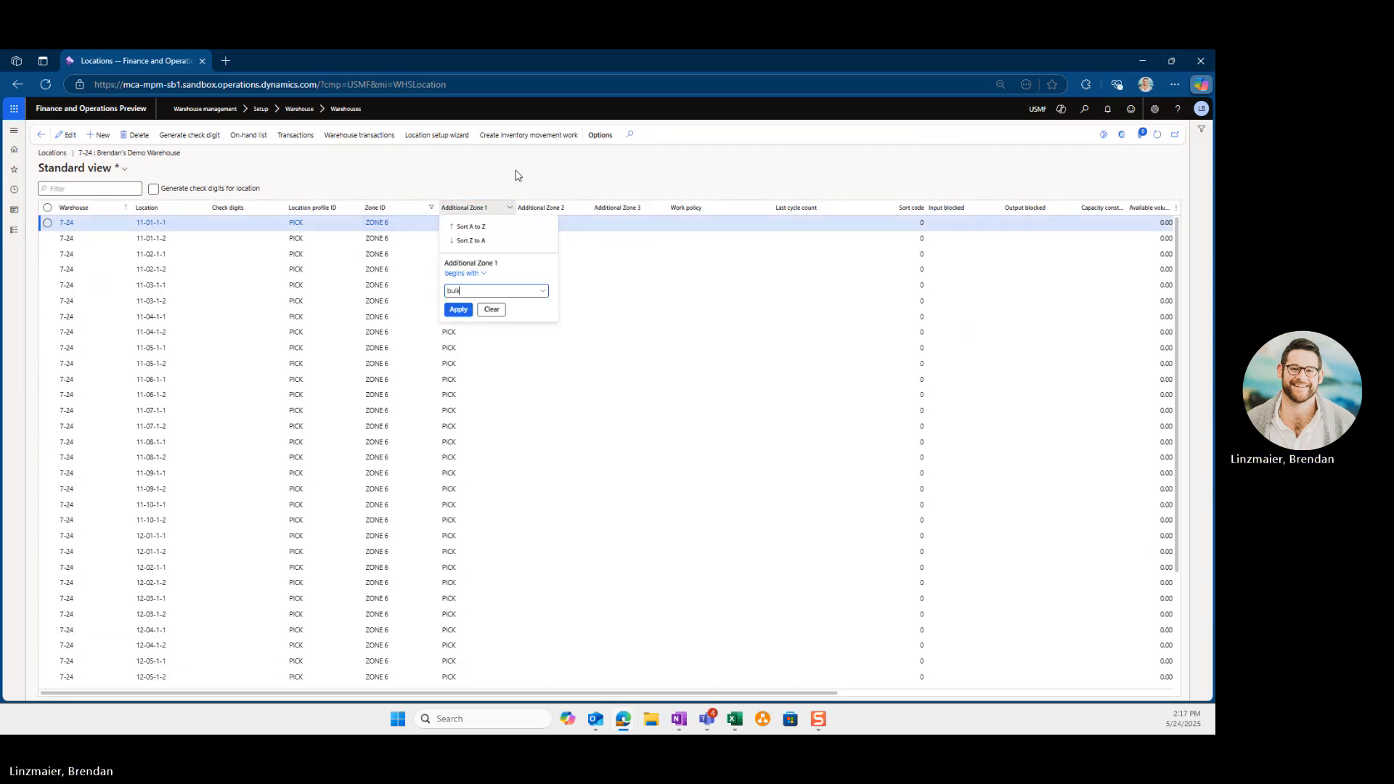
text(lk)
key(Return)
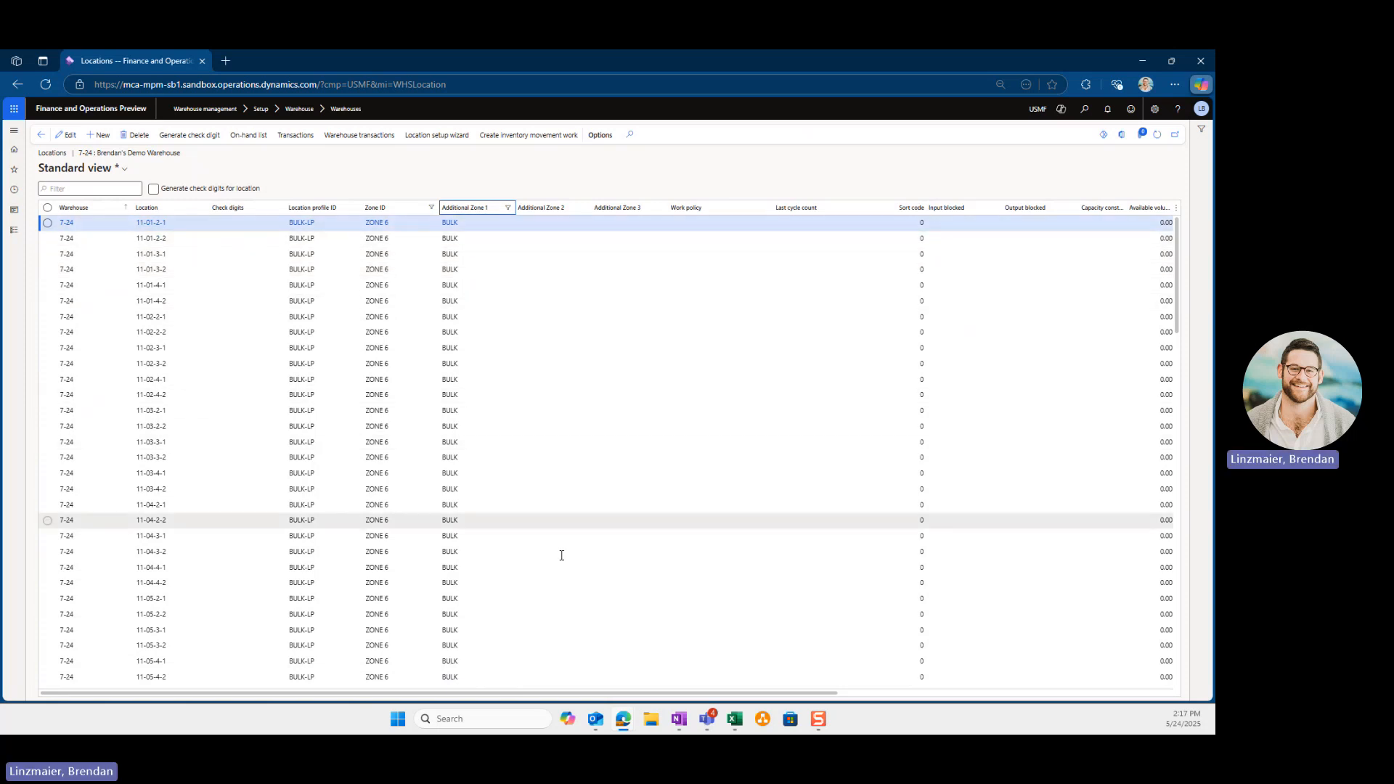
Switch to the Racking Layout workbook in Excel, select the zone 6 block with aisles 11 and 12, and return to the locations list.
mouse_move(744, 723)
click(730, 647)
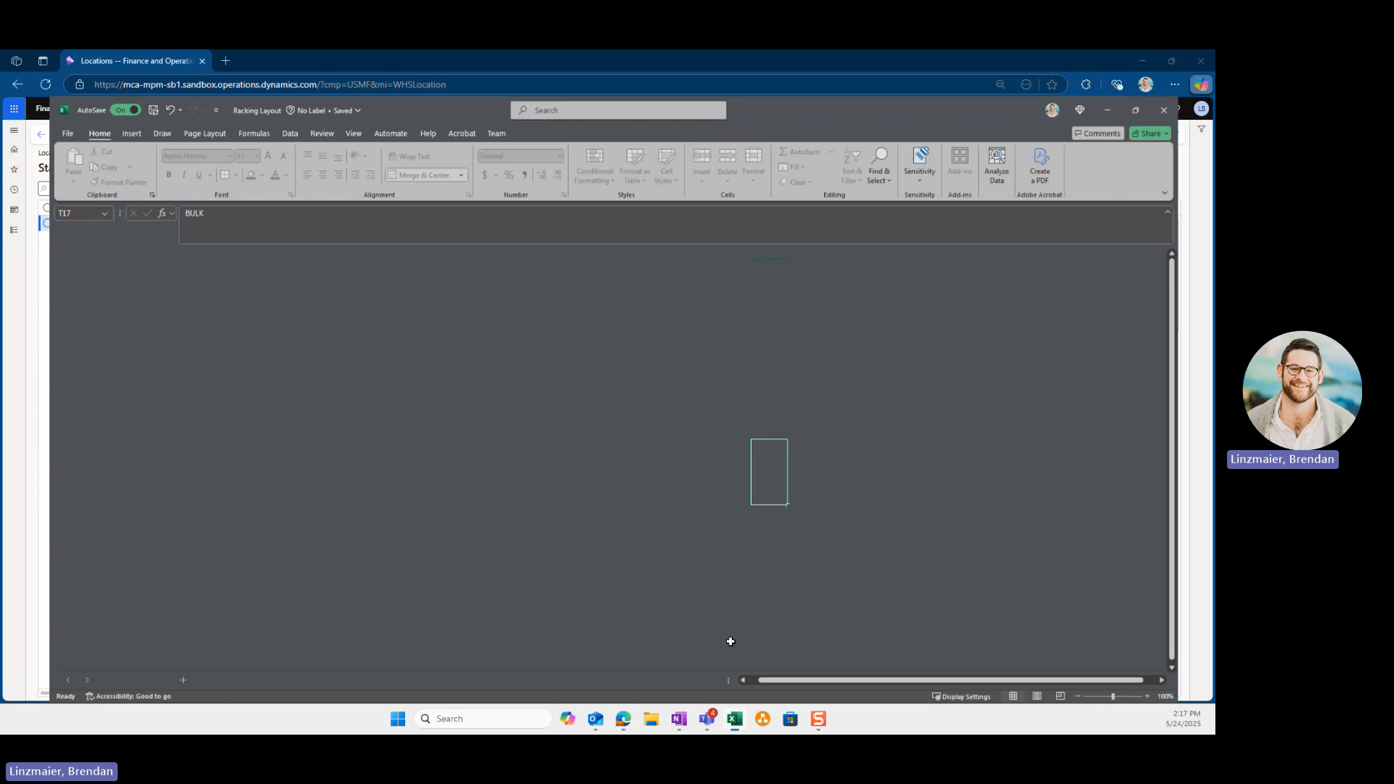
drag(654, 259, 690, 521)
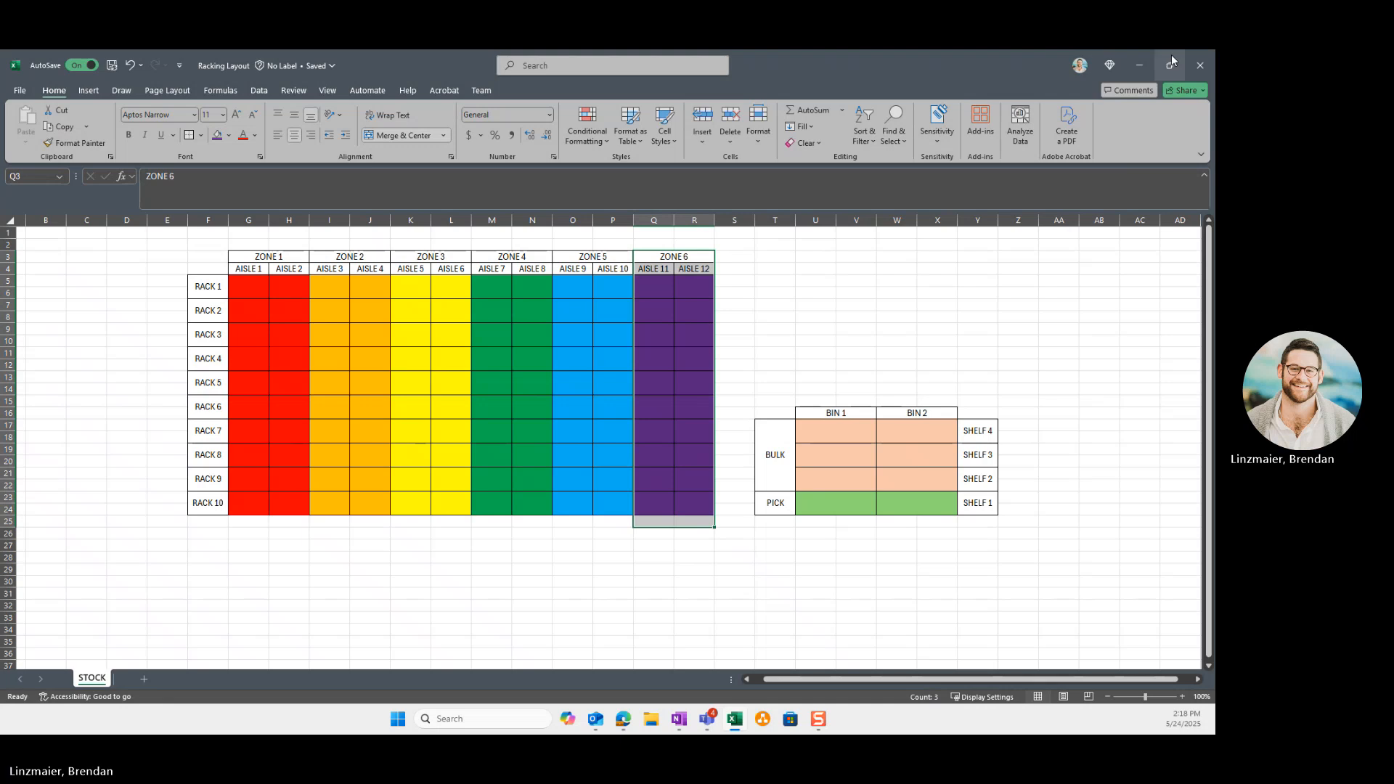
click(1139, 65)
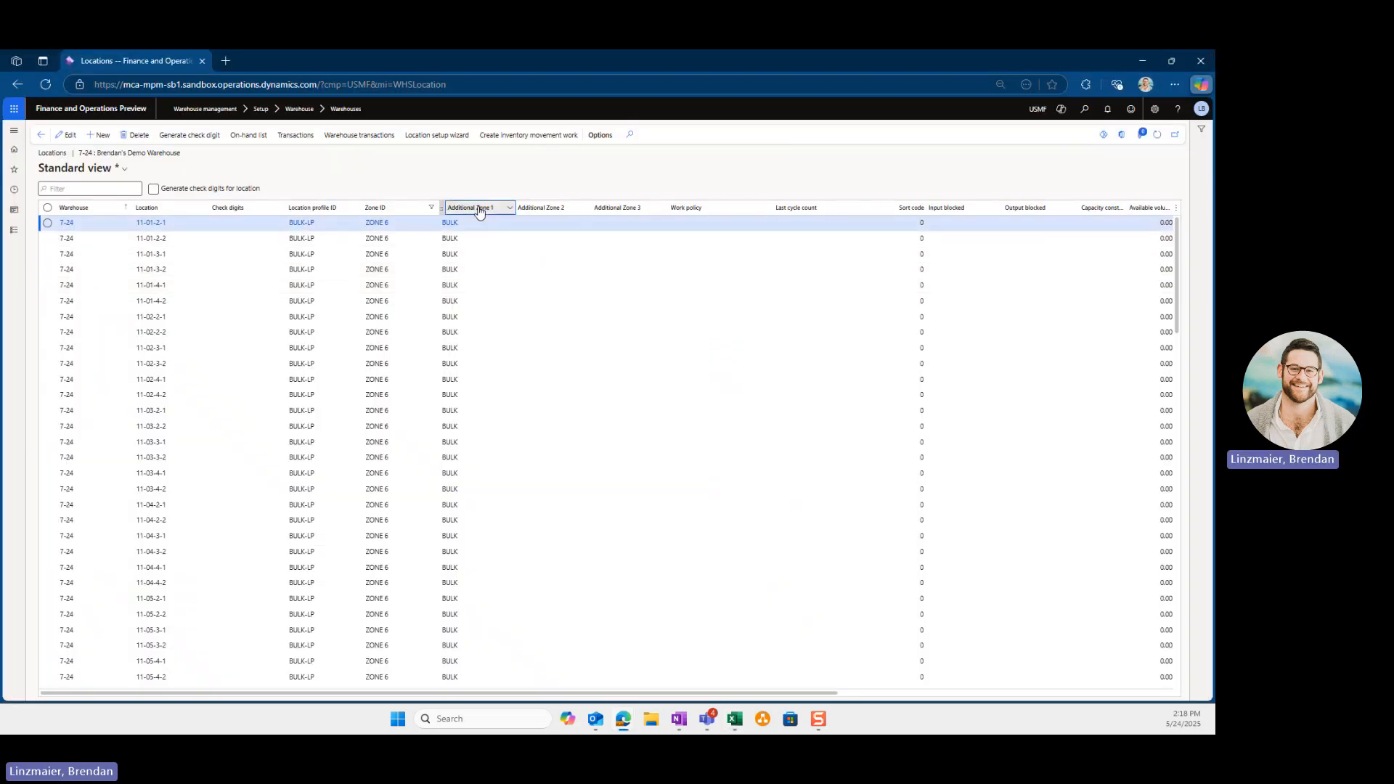
Open the location profiles from a new location setup wizard, examine the BULK-LP profile, and discard a blank new profile.
click(437, 135)
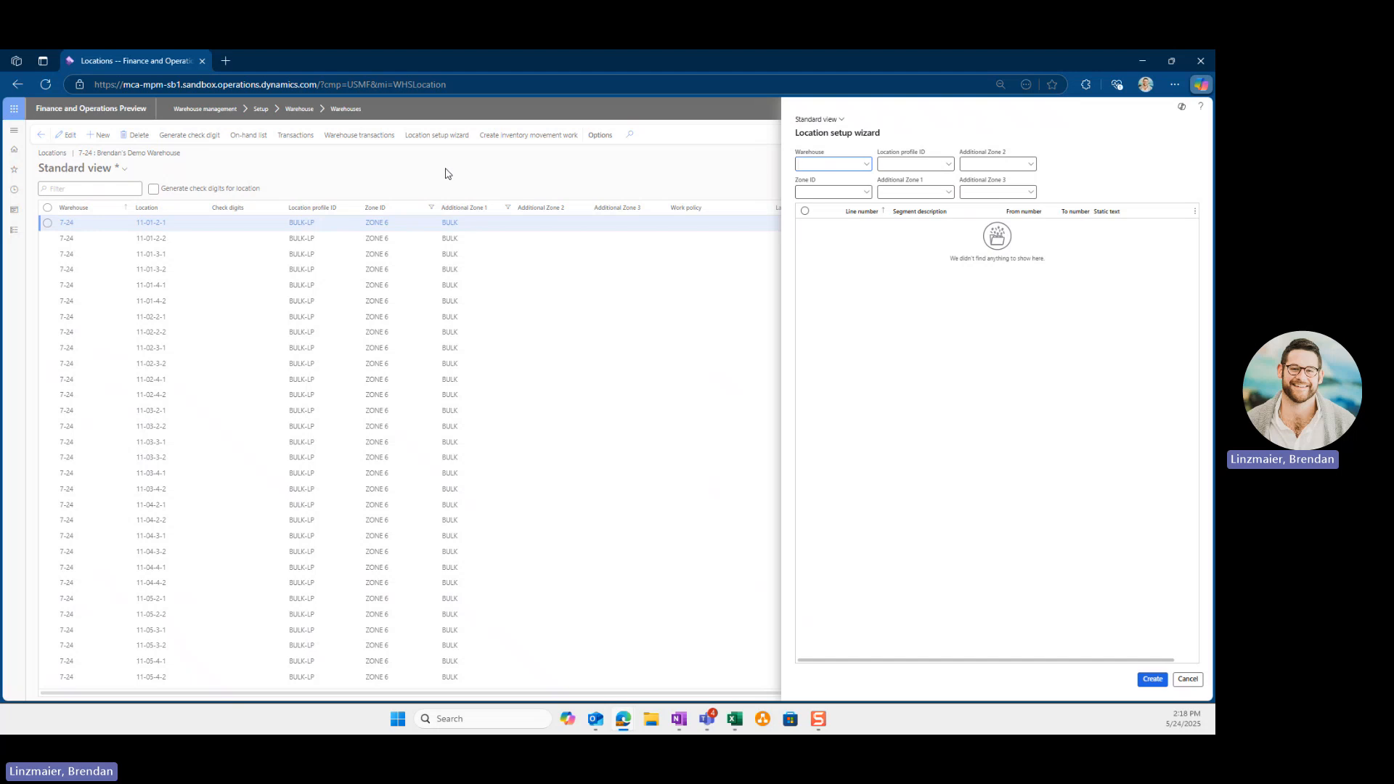
click(950, 170)
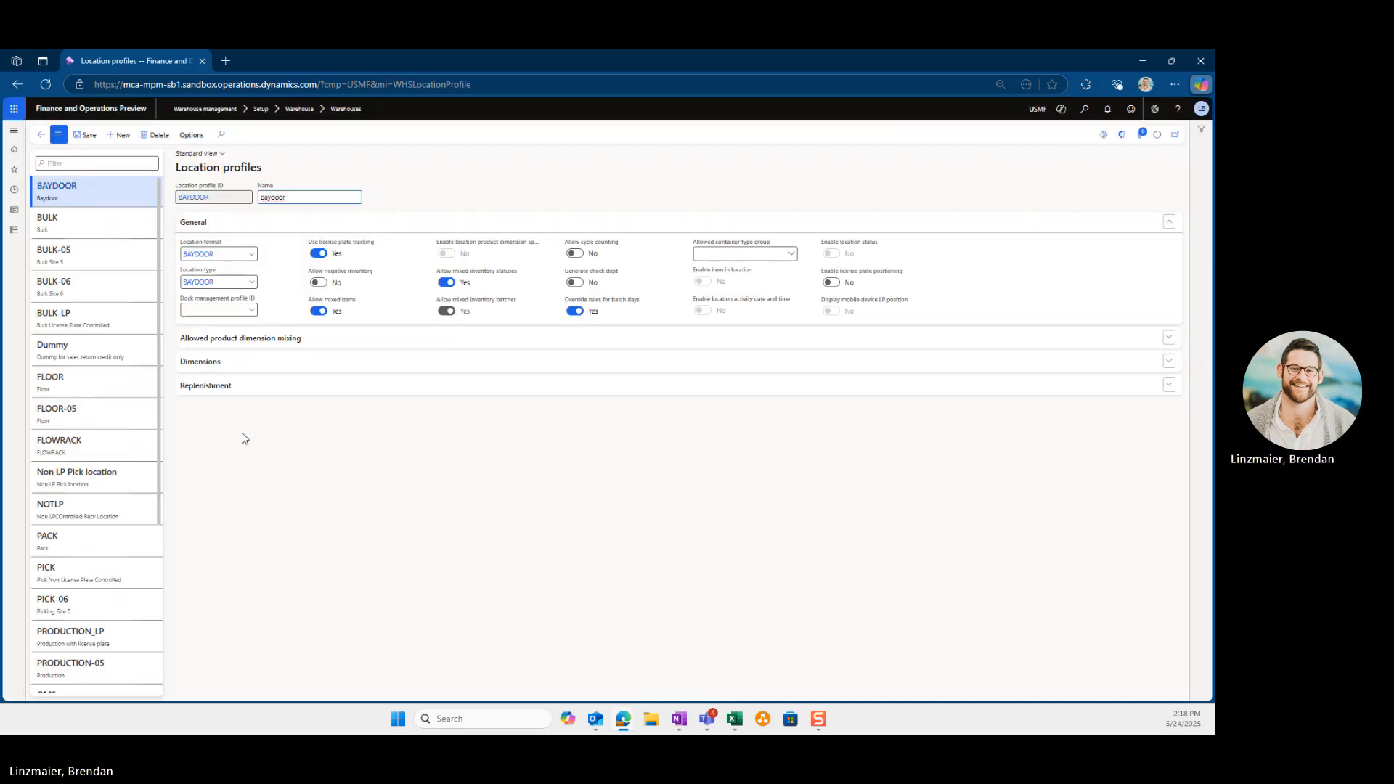
scroll(160, 283, down, 1)
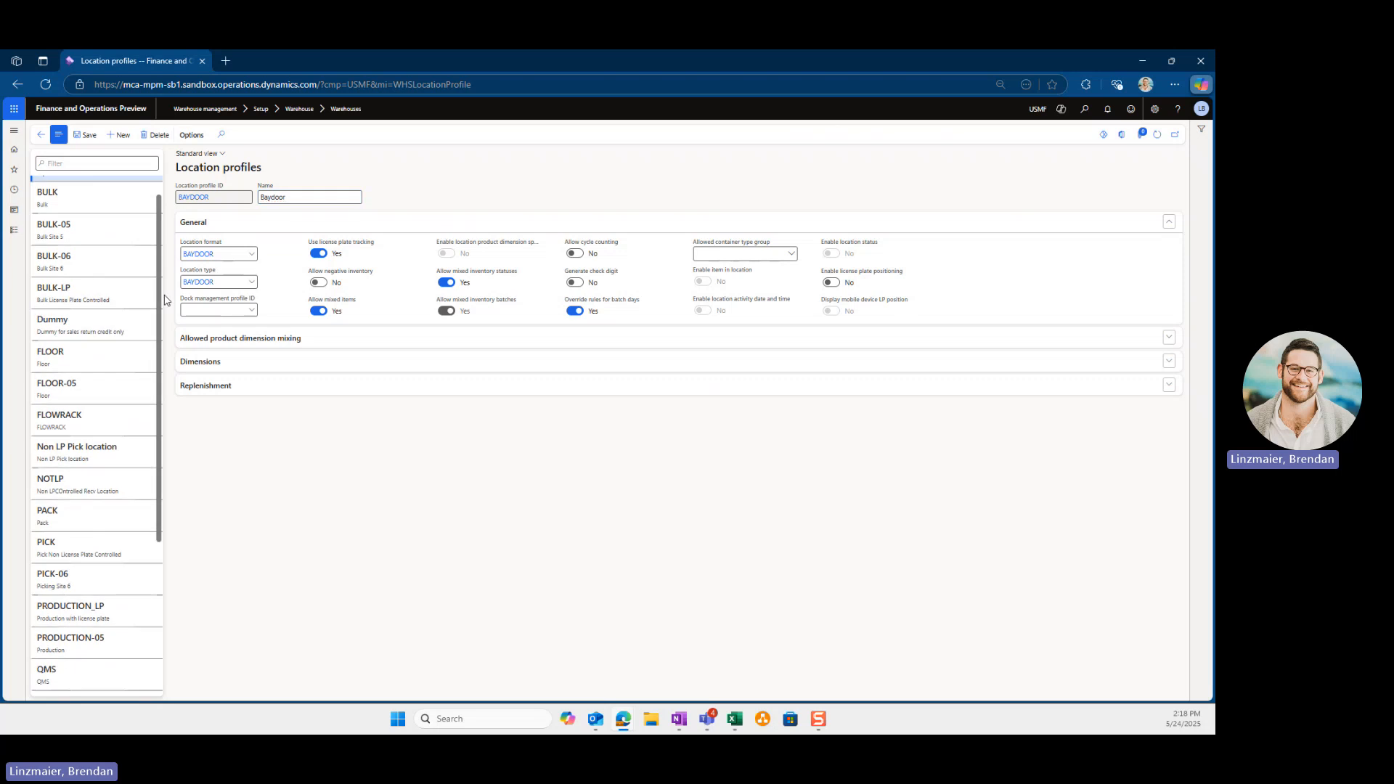
click(99, 276)
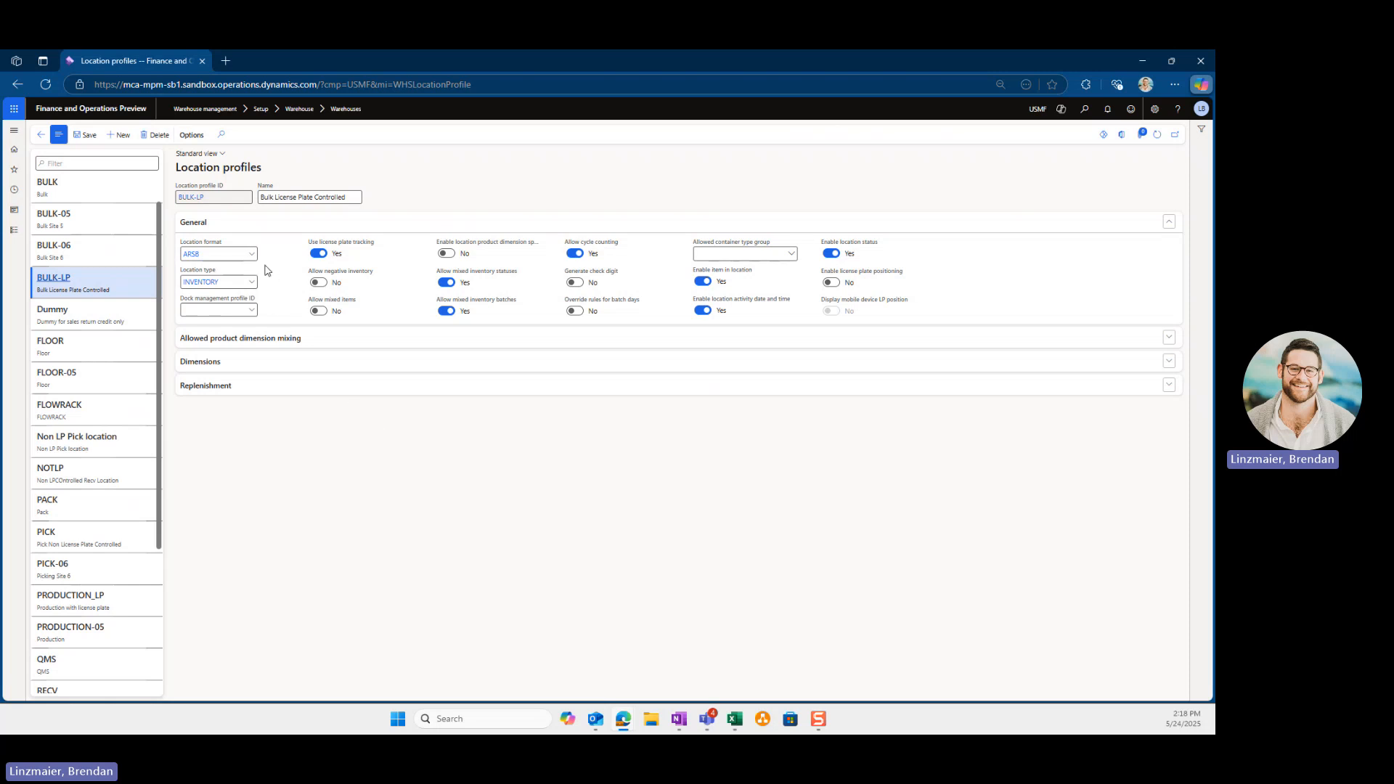
click(123, 135)
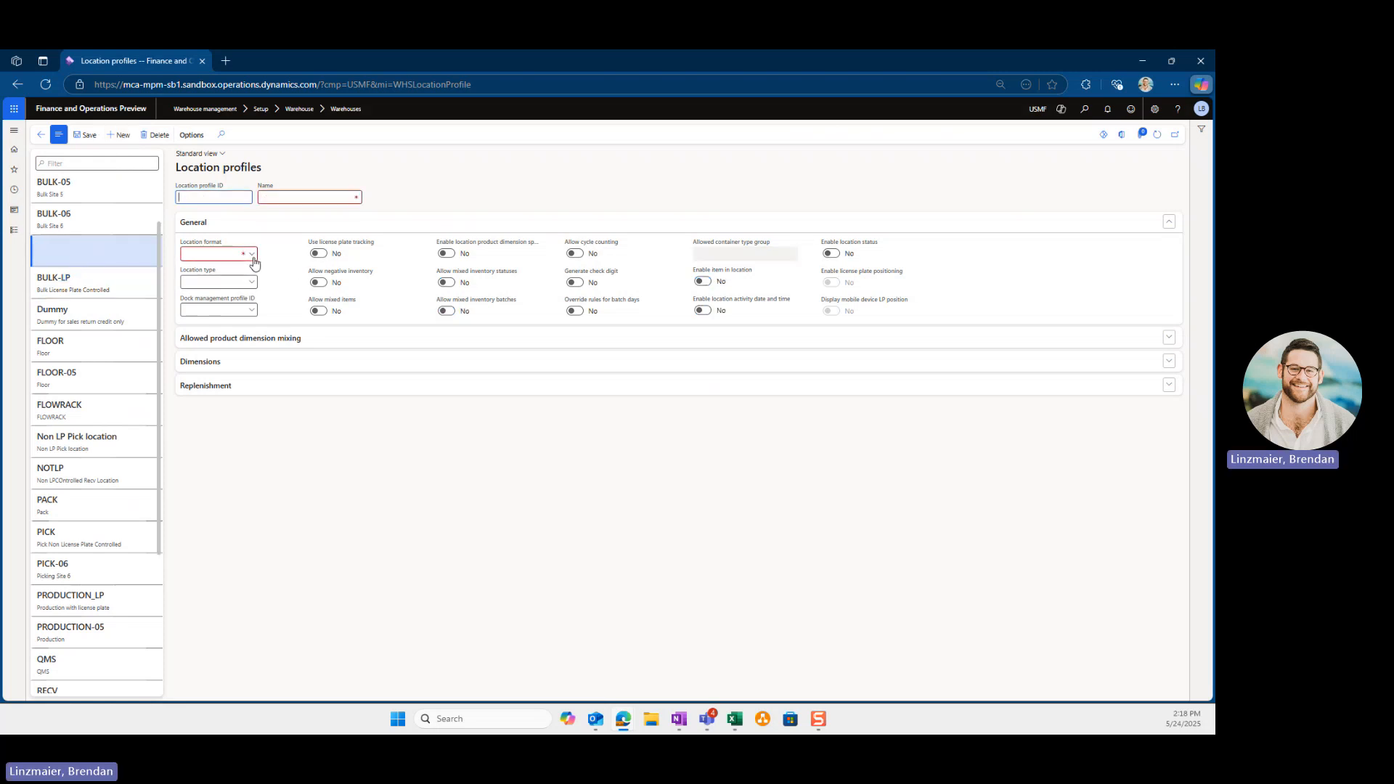
click(155, 135)
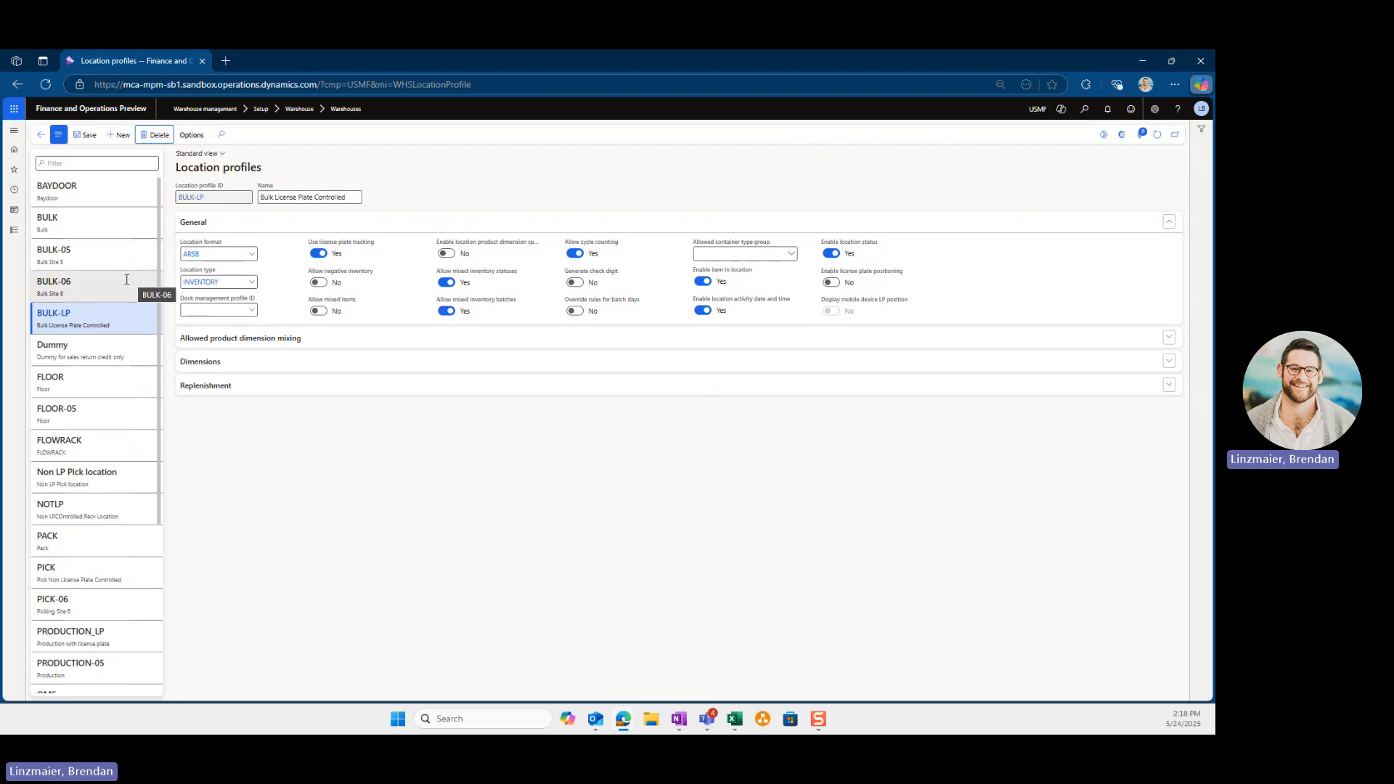
Examine the segments of the ARSB location format used by the BULK-LP profile and return to the wizard.
click(191, 255)
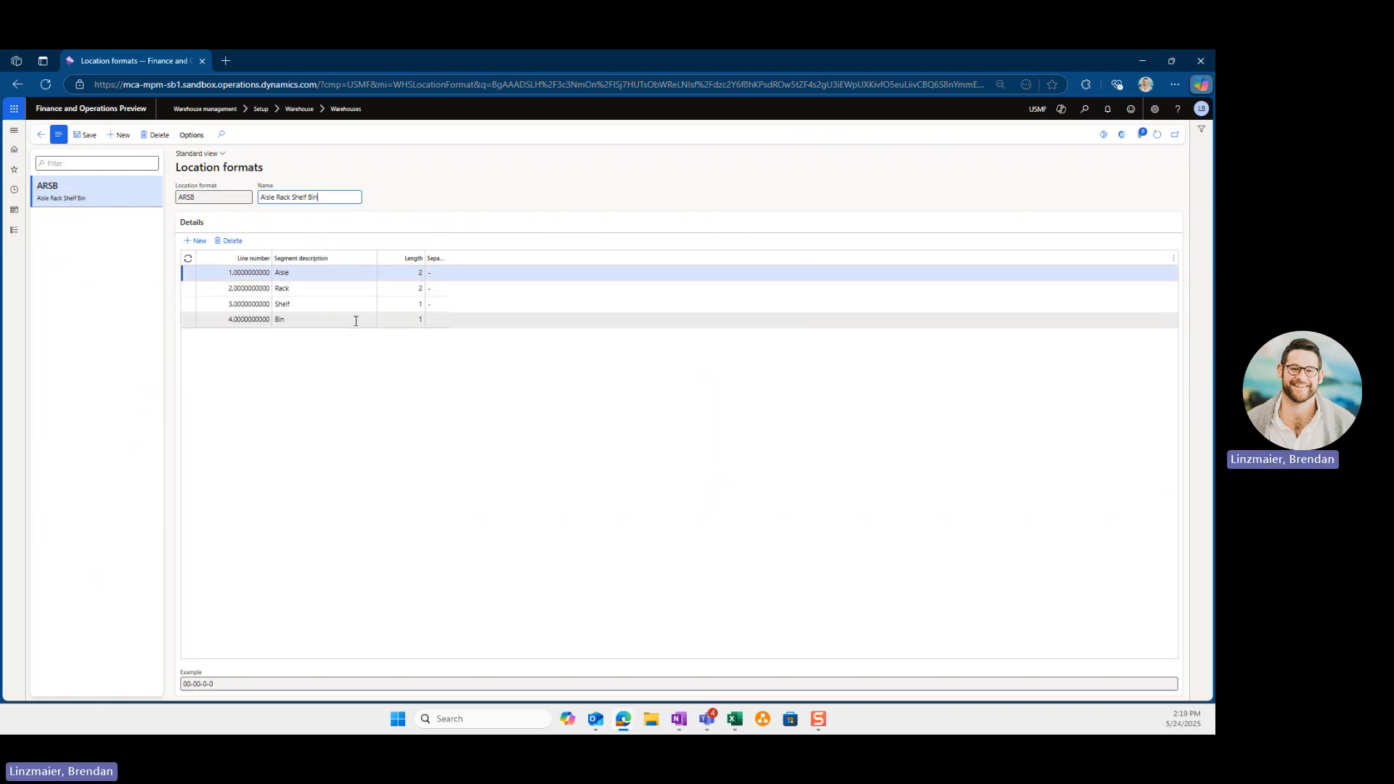
click(40, 134)
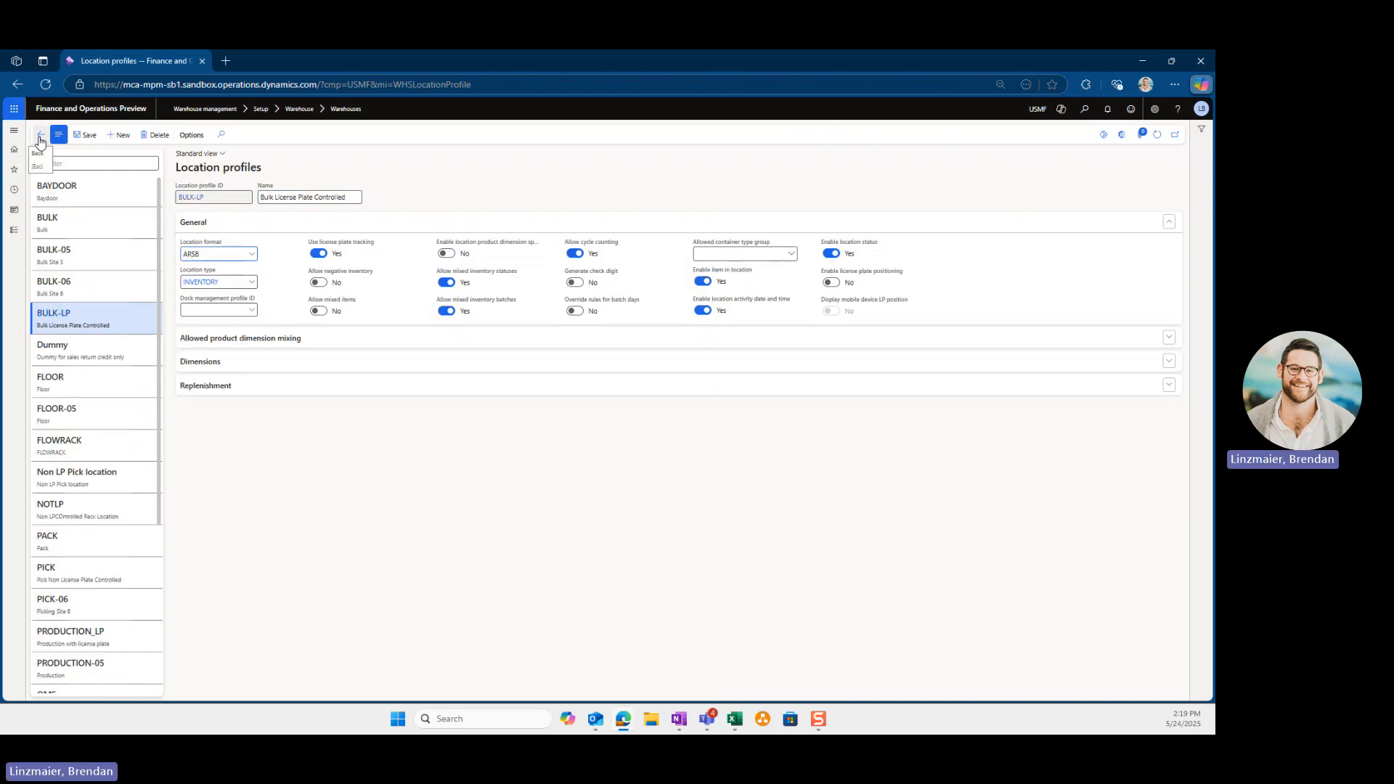
click(40, 135)
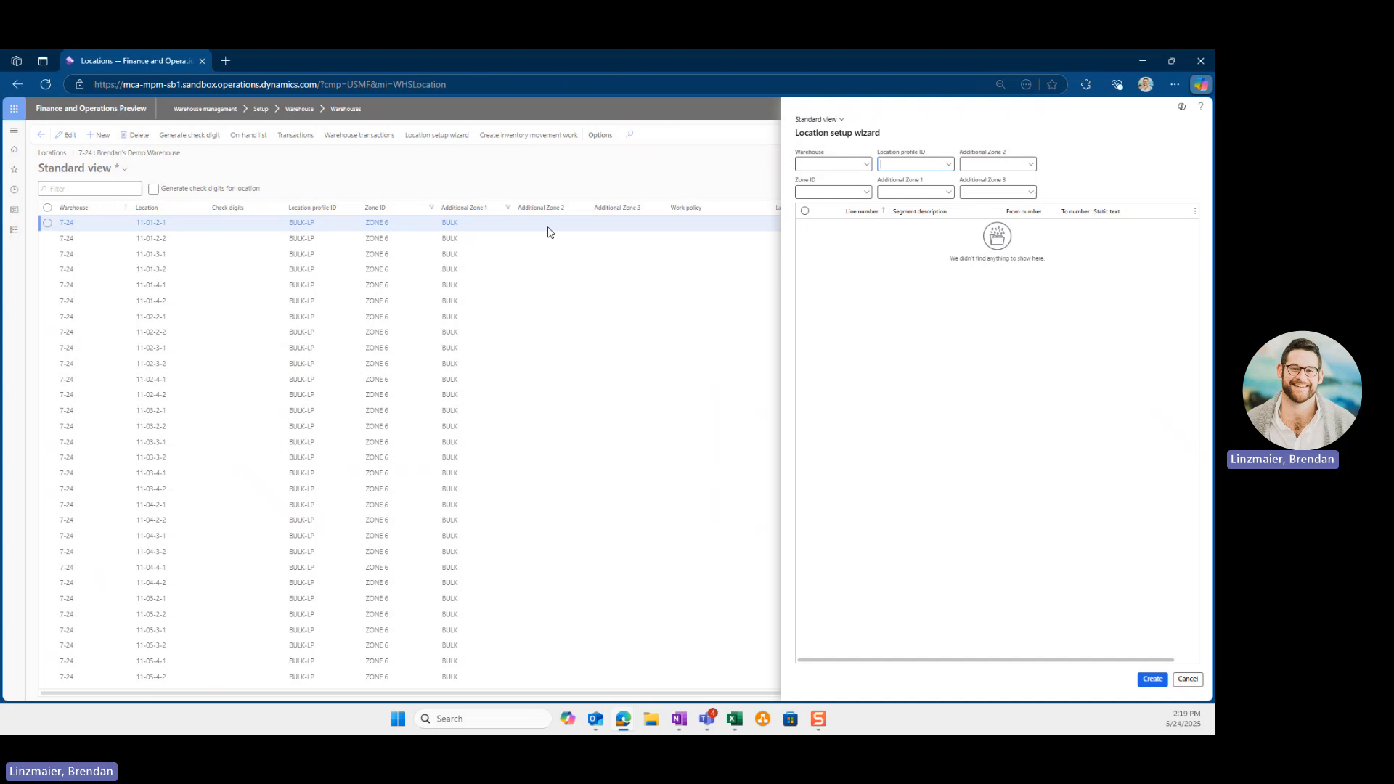
Set the reopened wizard's warehouse to 7-24 and its location profile to BULK-LP to load the segments.
click(823, 162)
text(7-24)
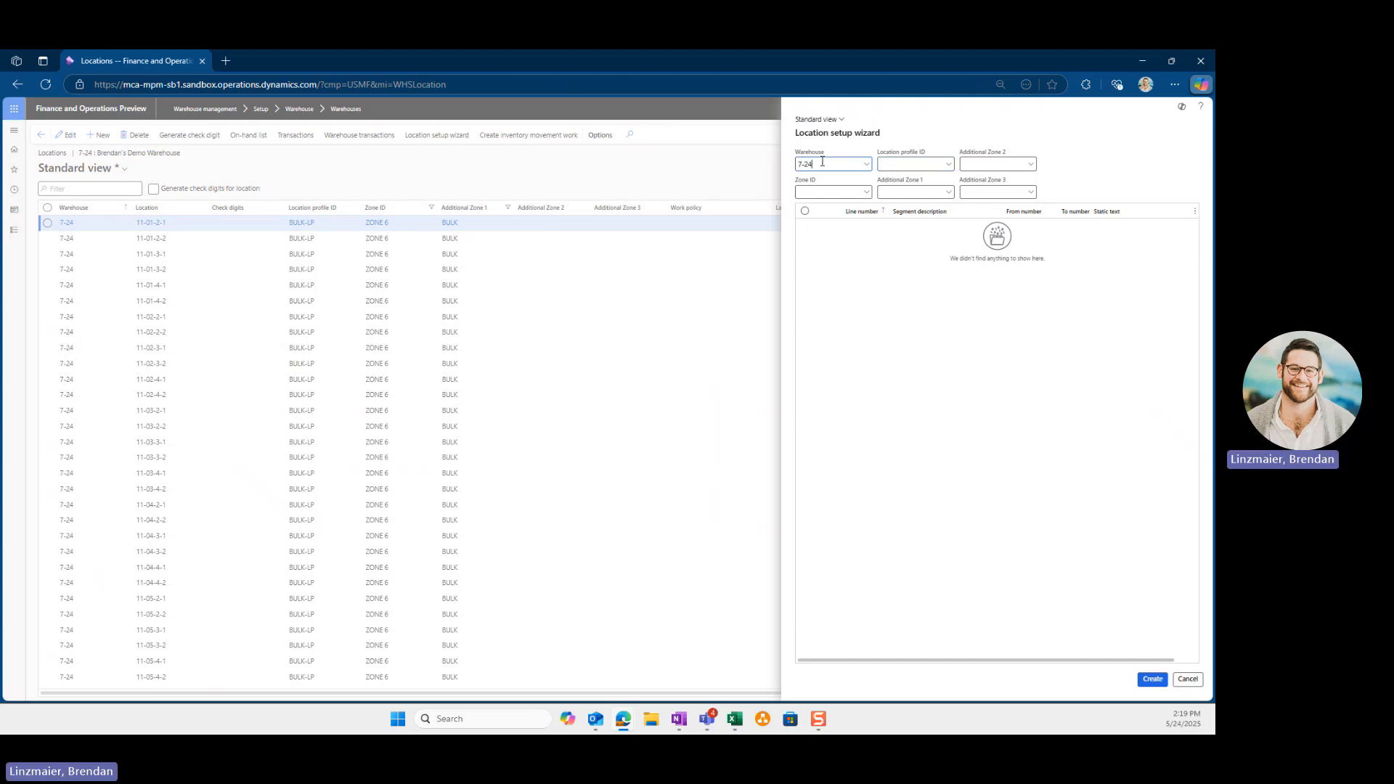
key(Tab)
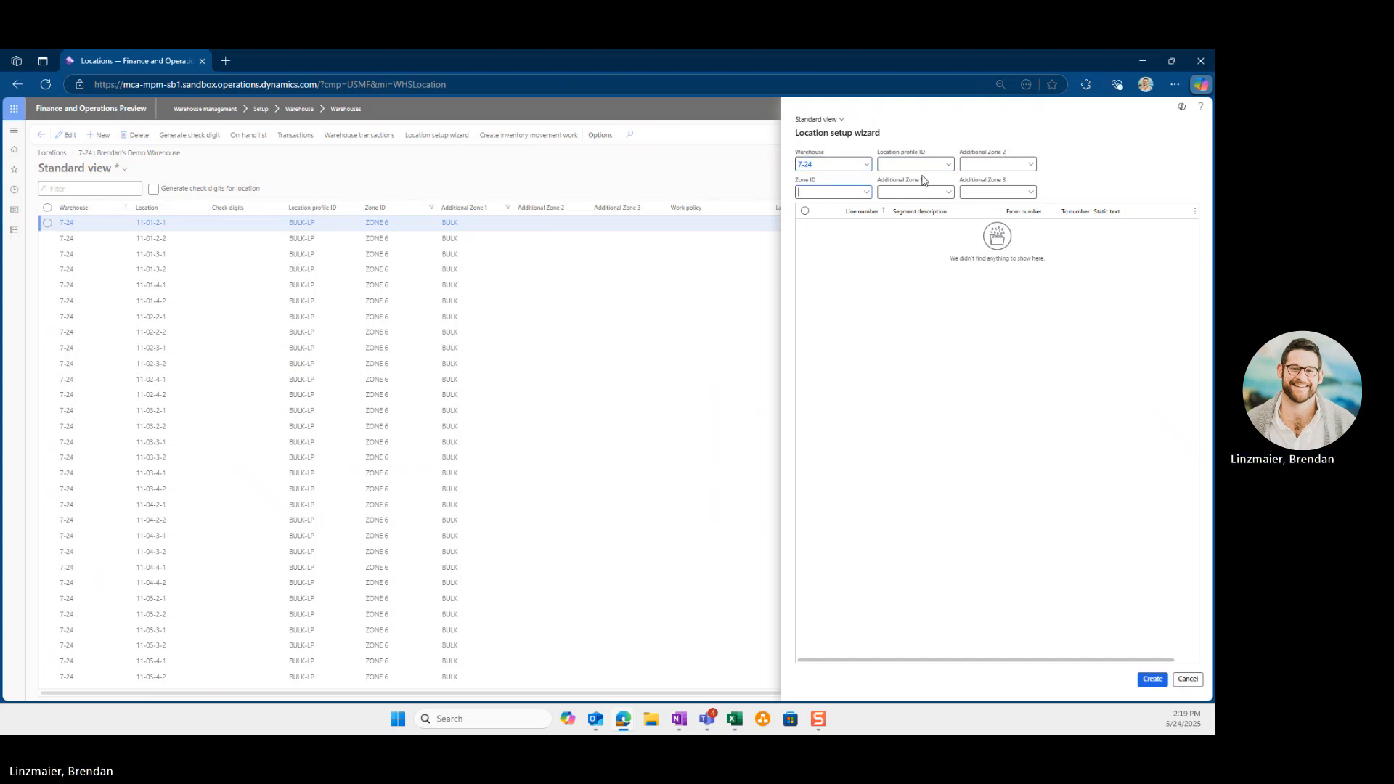
click(948, 165)
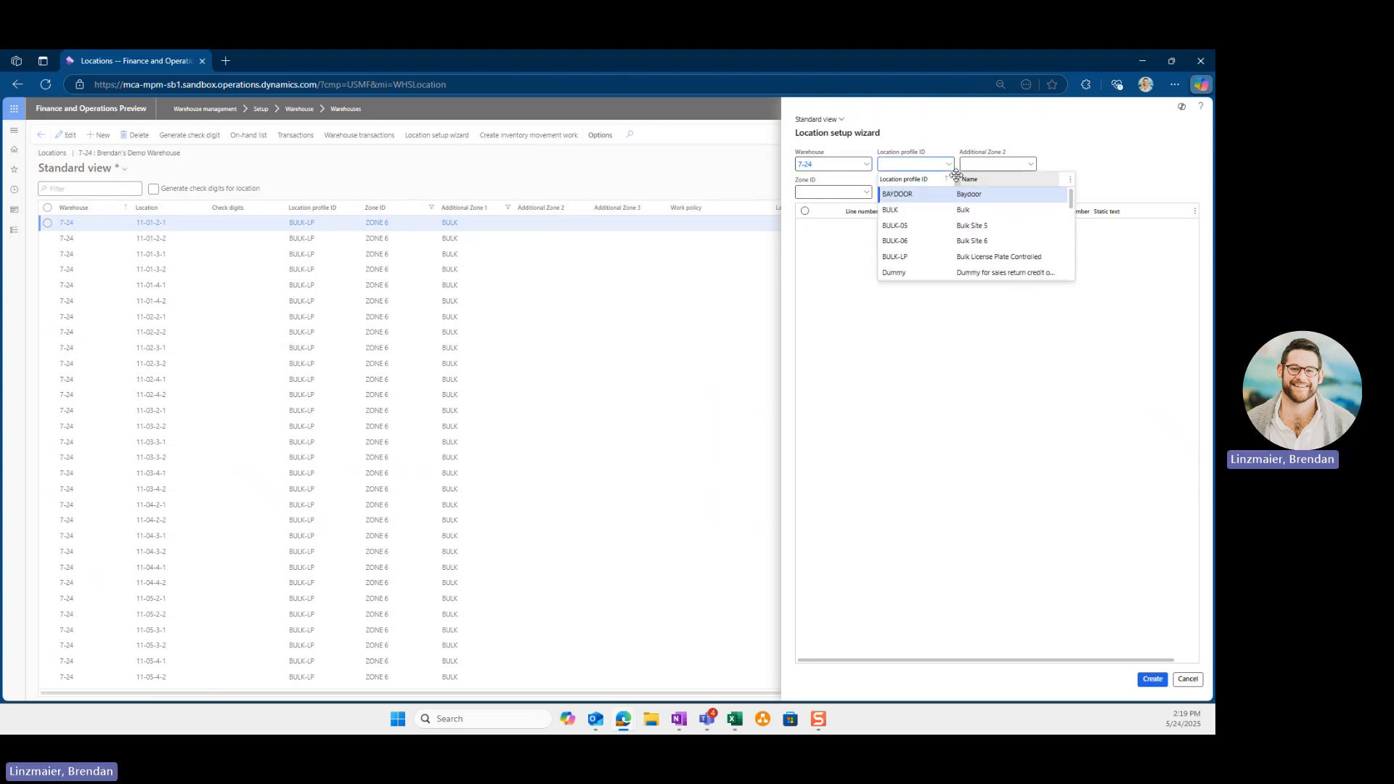
click(955, 257)
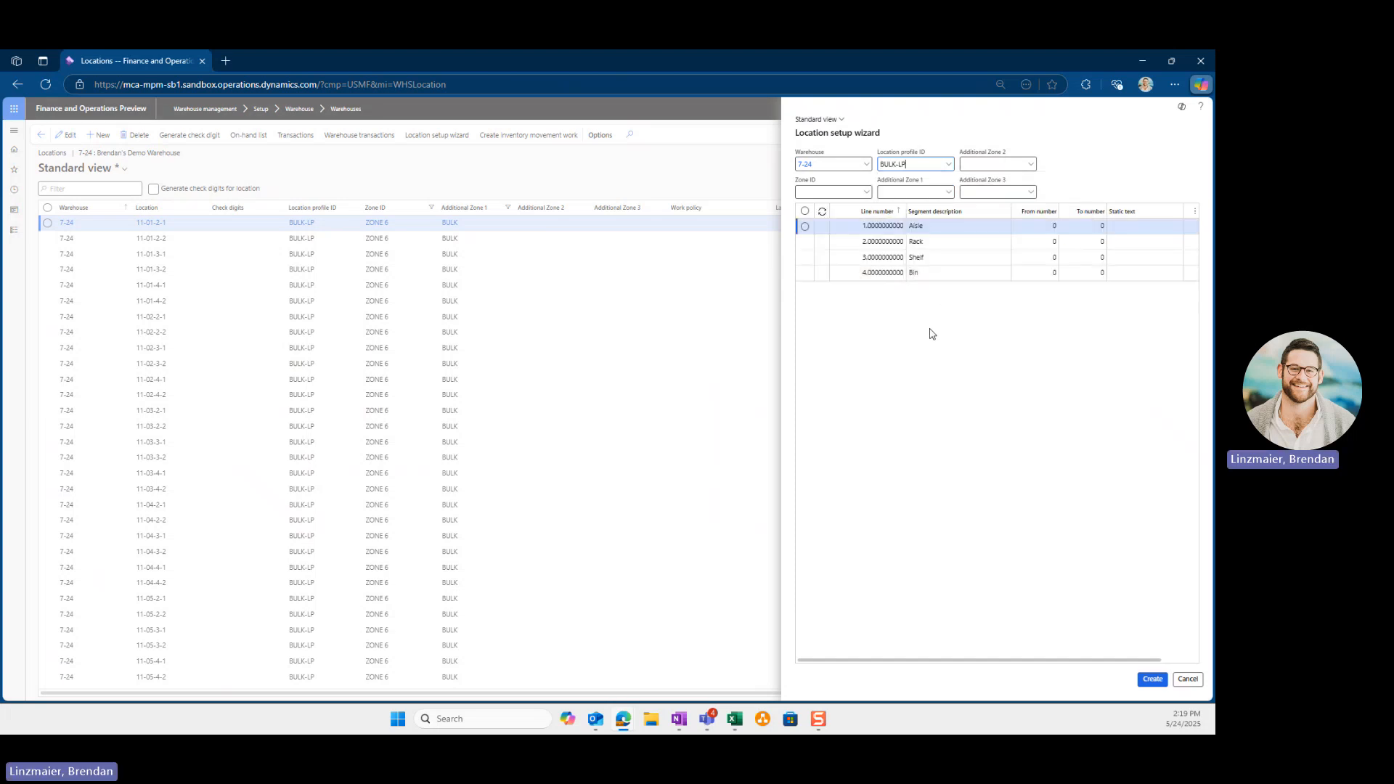